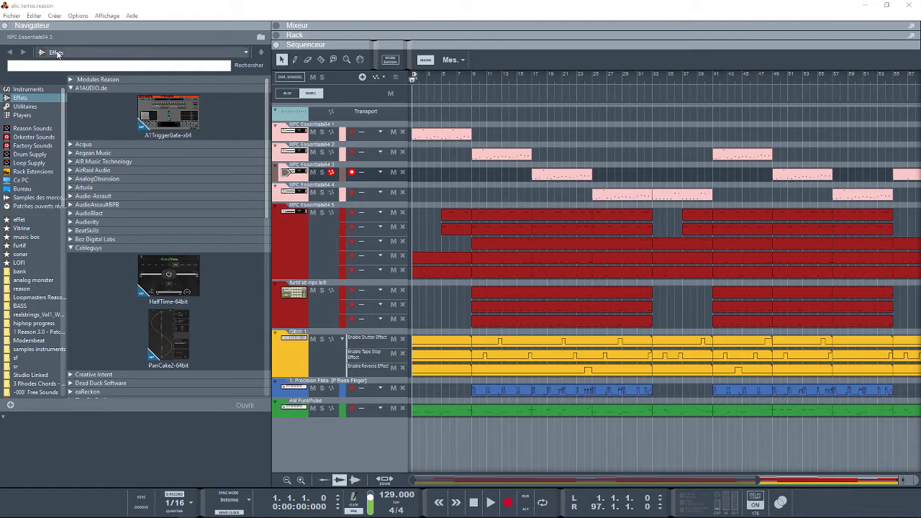
Hide the browser and unfold the rack above the sequencer, leaving the mixer folded and the MPC Essentials64 devices in view.
left_click(5, 26)
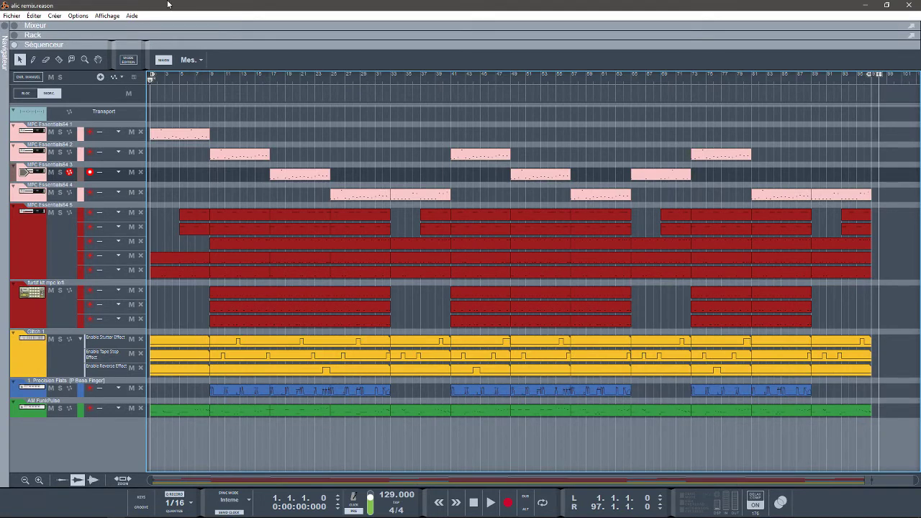
left_click(16, 29)
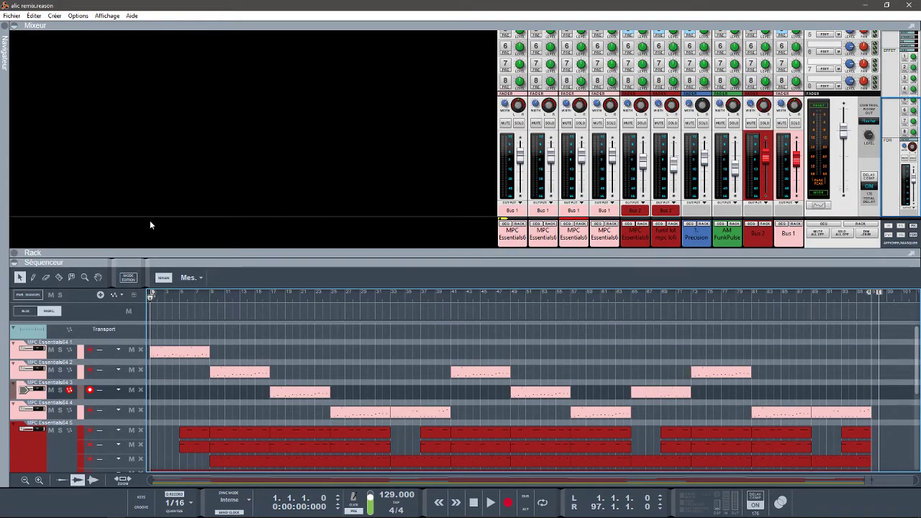
left_click(14, 253)
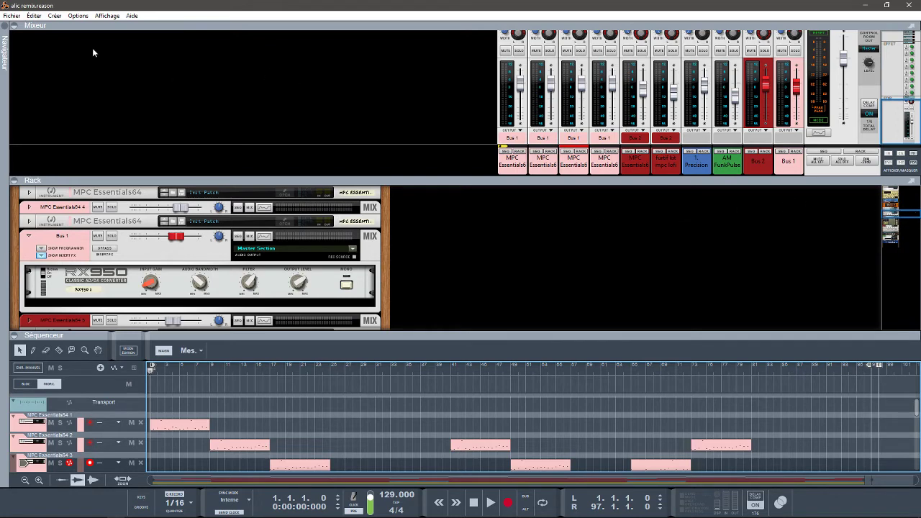
left_click(15, 26)
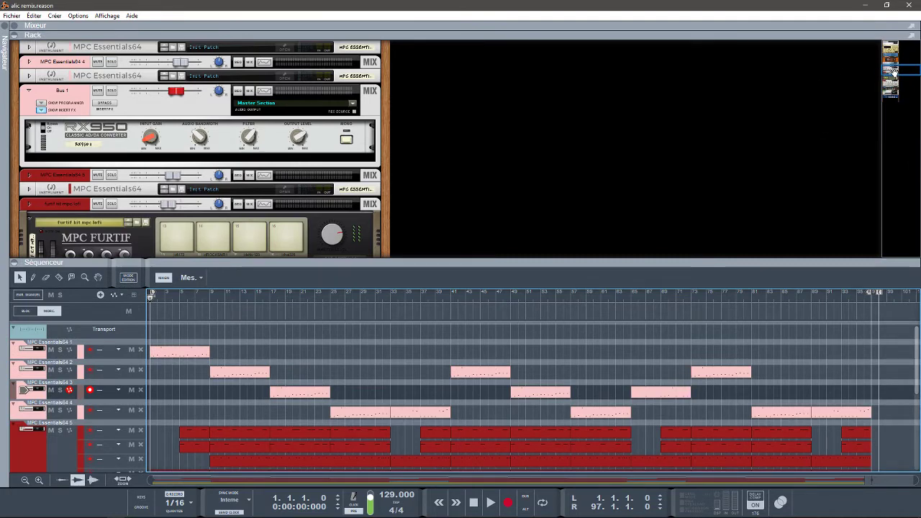
left_click_drag(895, 72, 895, 67)
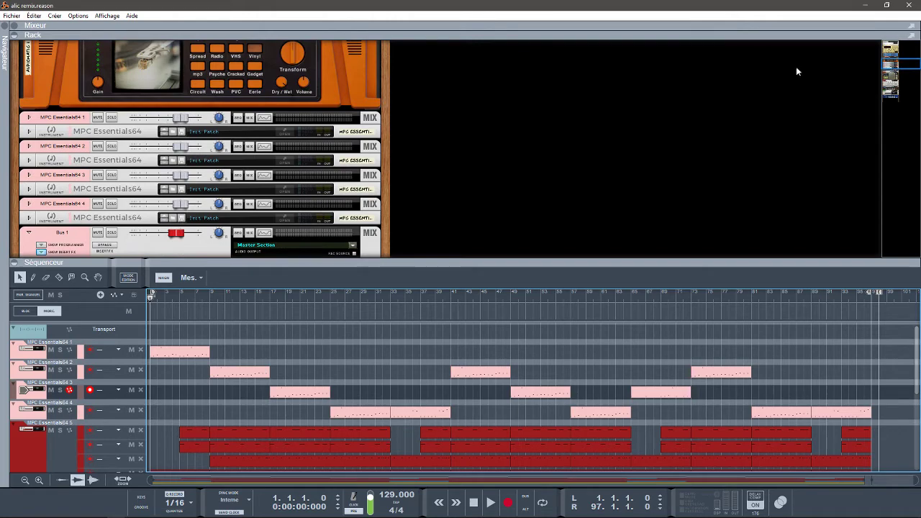
Look at the MPC Essentials64 1 plugin window, then examine the Bus 1 and MPC devices in the rack.
left_click(287, 133)
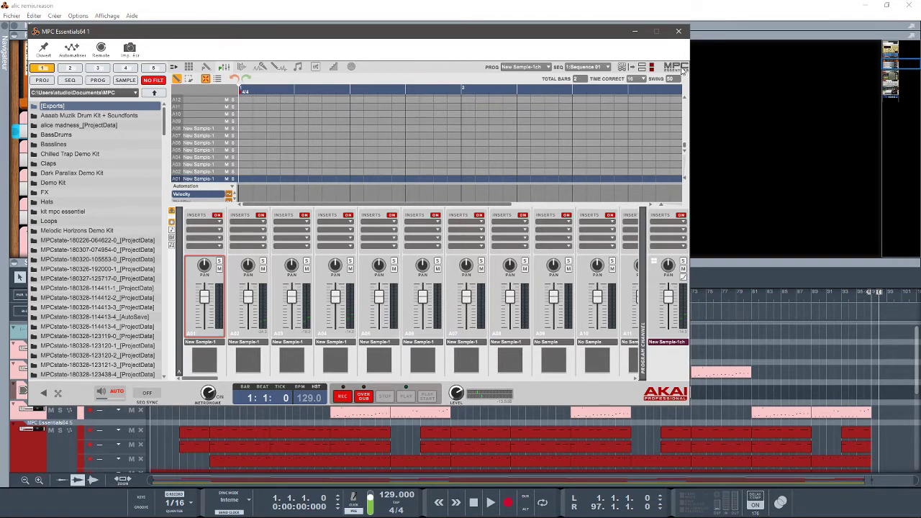
left_click(678, 31)
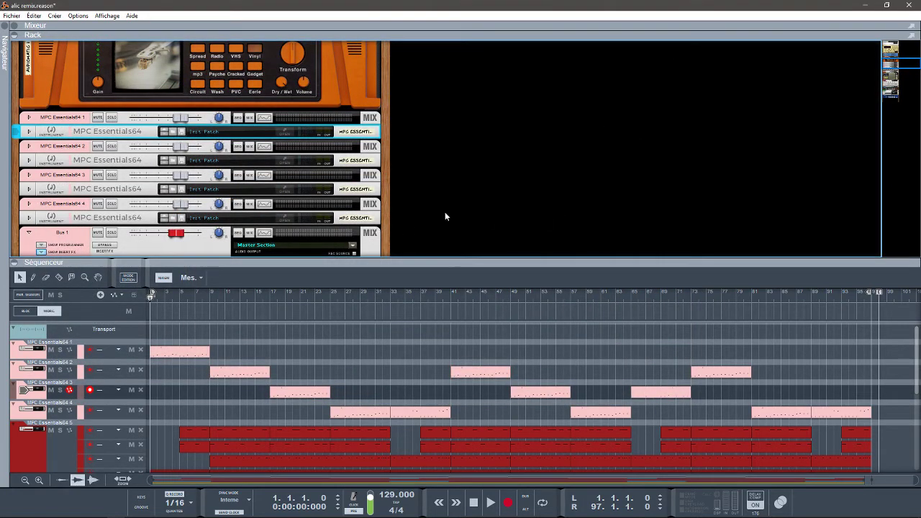
left_click_drag(907, 65, 909, 74)
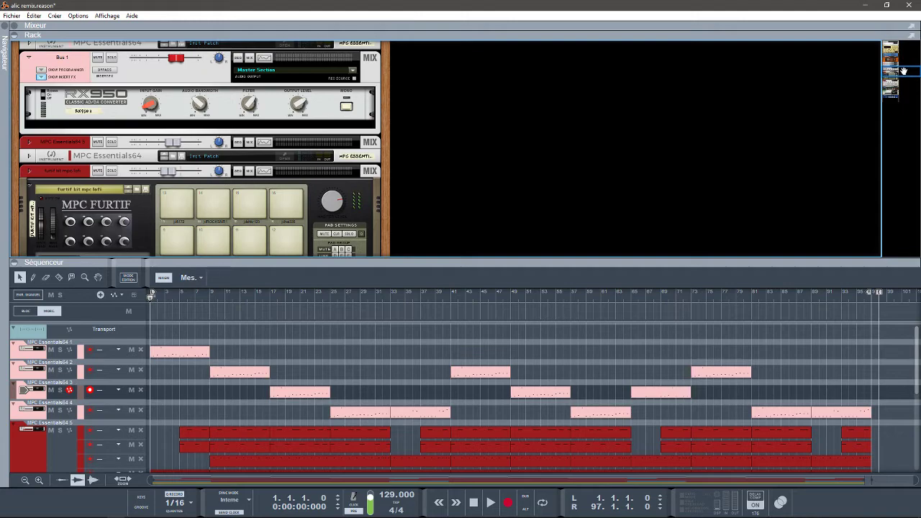
left_click_drag(896, 72, 894, 65)
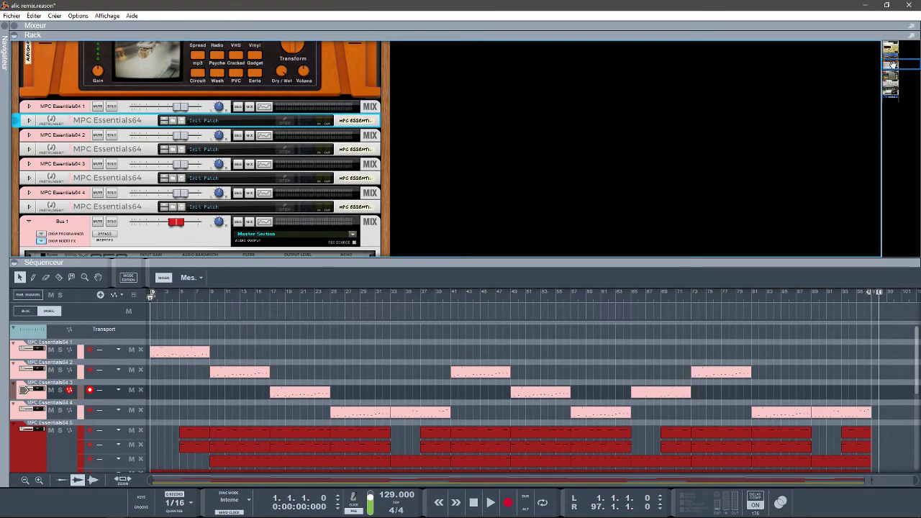
Fold the Bus 1 channel in the rack and fold away the sequencer to enlarge the rack area.
left_click(29, 221)
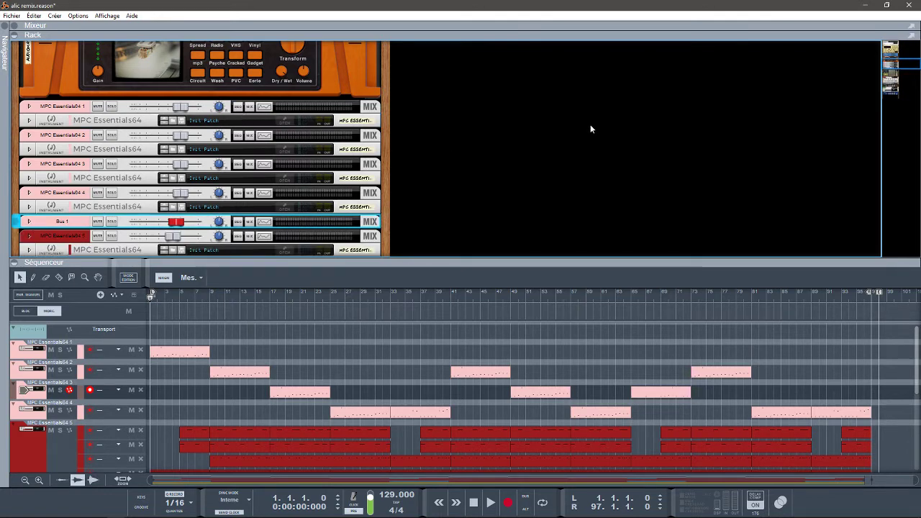
scroll(893, 67, "down", 3)
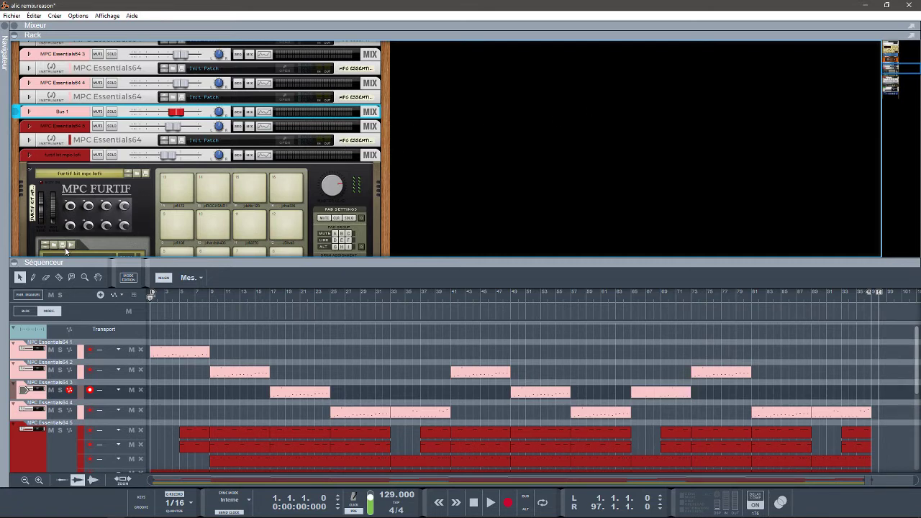
left_click(14, 262)
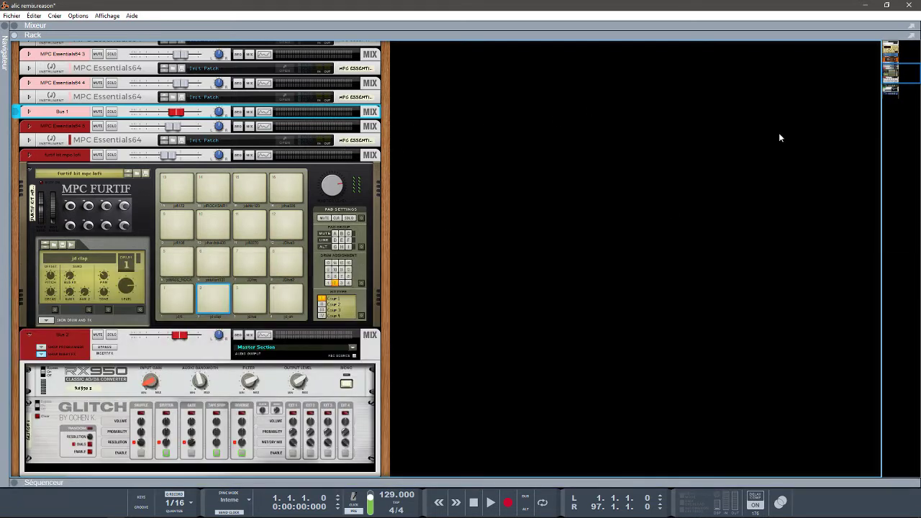
left_click_drag(886, 70, 887, 65)
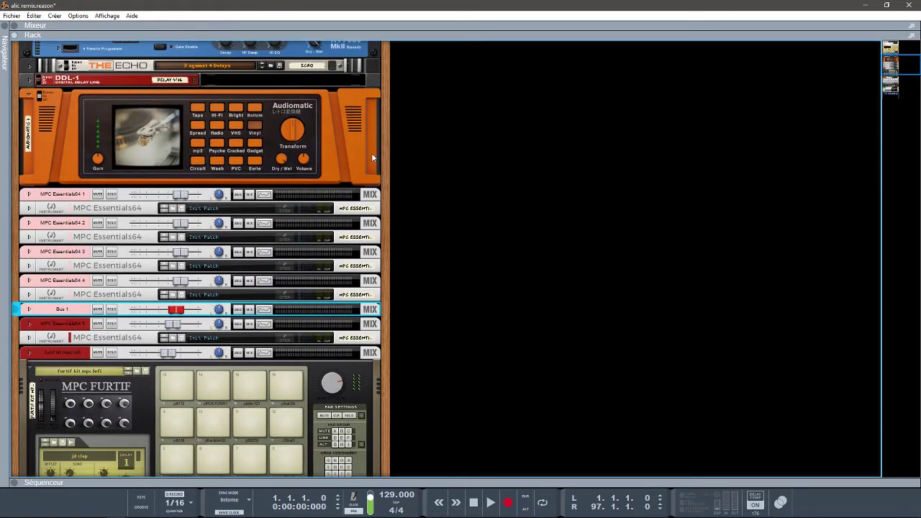
Switch the MPC Essentials64 1 plugin to its pad view and bring the sequencer back below the rack.
left_click(288, 209)
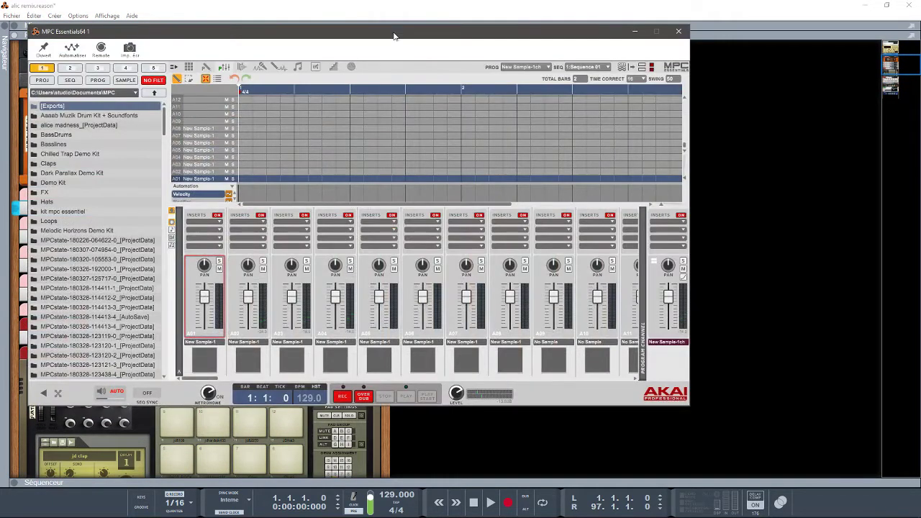
left_click(187, 68)
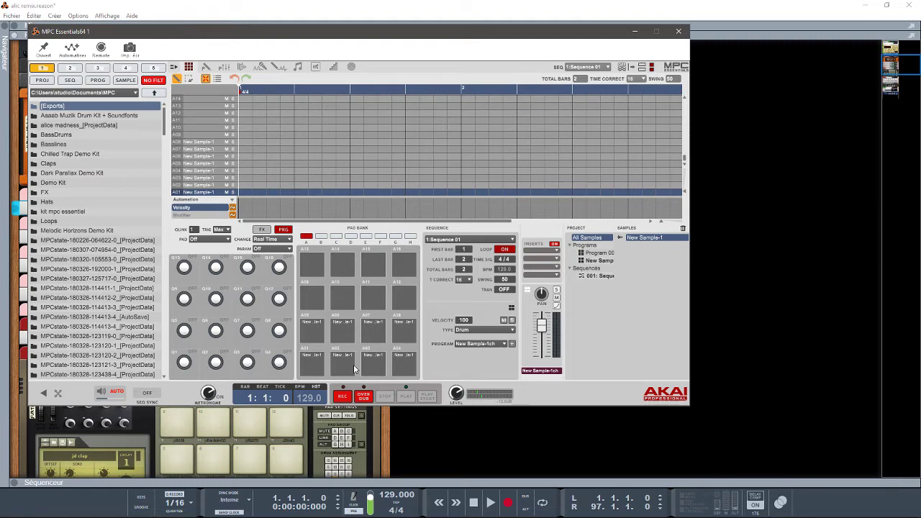
left_click(15, 485)
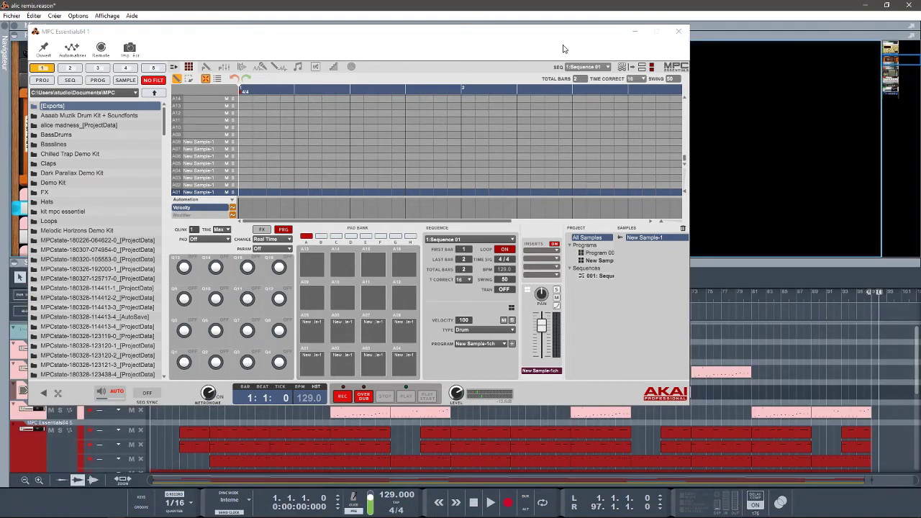
left_click(678, 31)
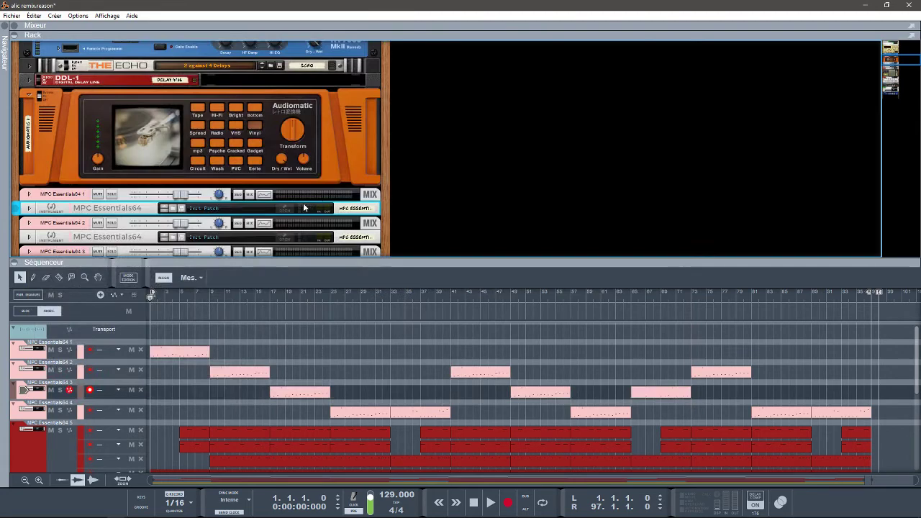
Select the MPC Essentials64 1 track and audition pad A01 in its plugin window.
left_click(21, 352)
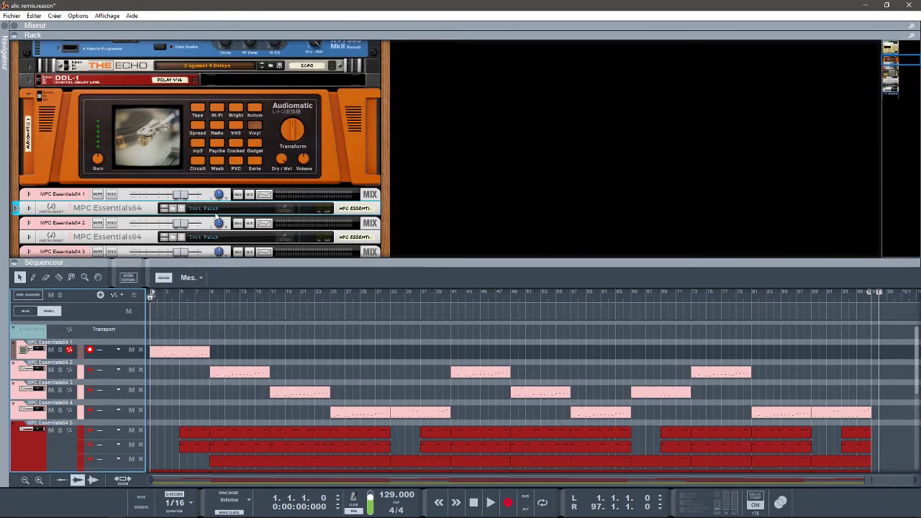
left_click(288, 209)
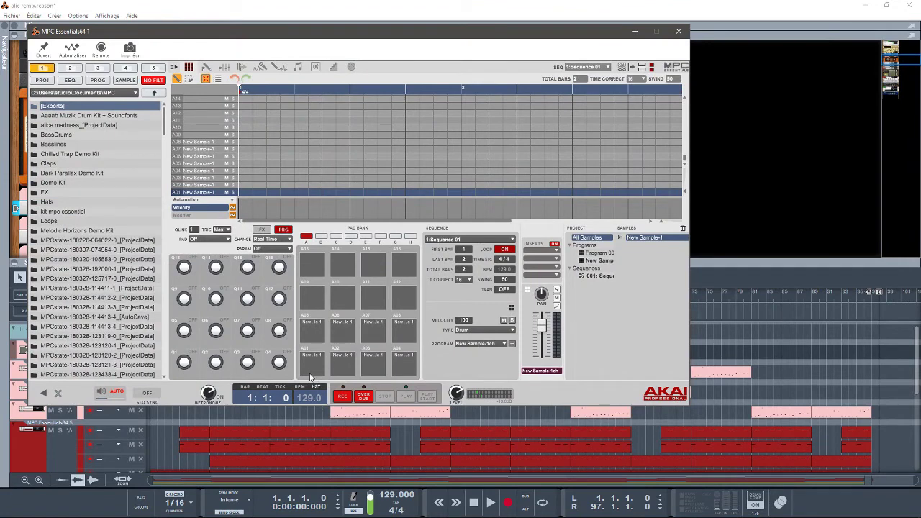
left_click(311, 375)
left_click(637, 32)
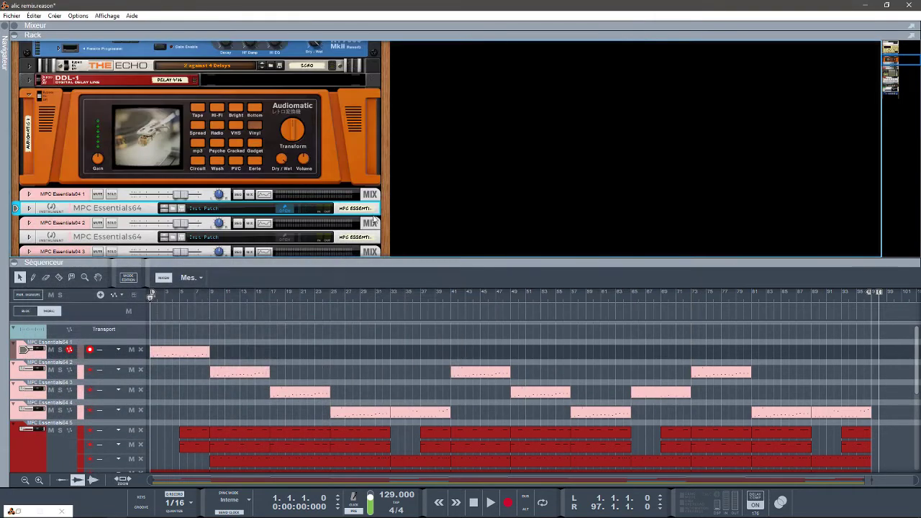
Select the MPC Essentials64 2 track and examine the sample pads in its plugin window.
left_click(27, 376)
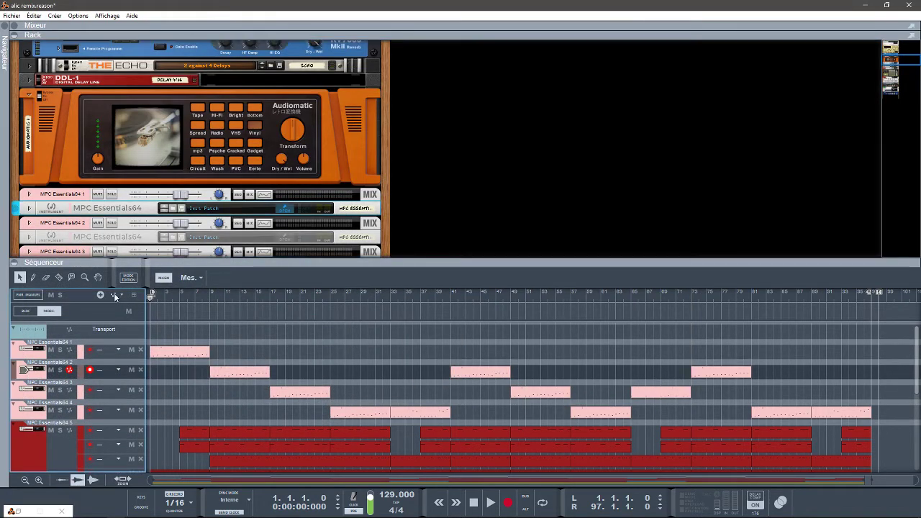
left_click(285, 238)
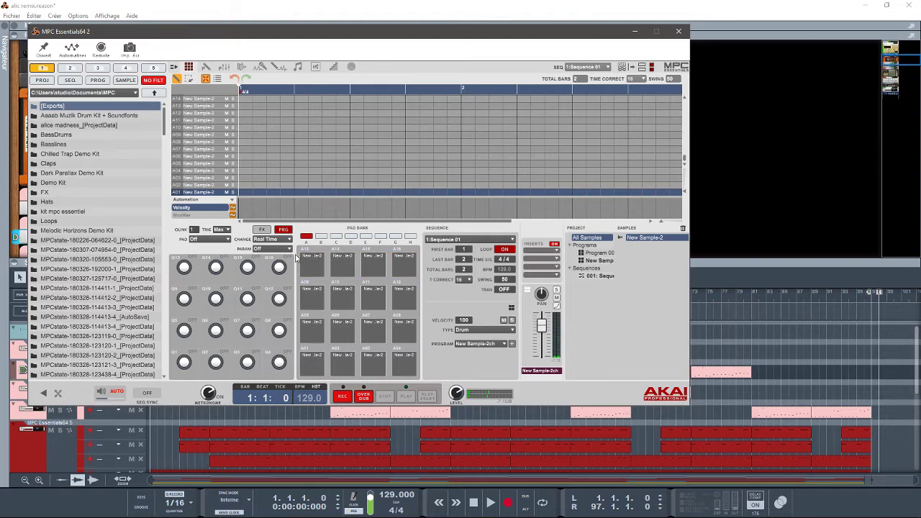
left_click(677, 31)
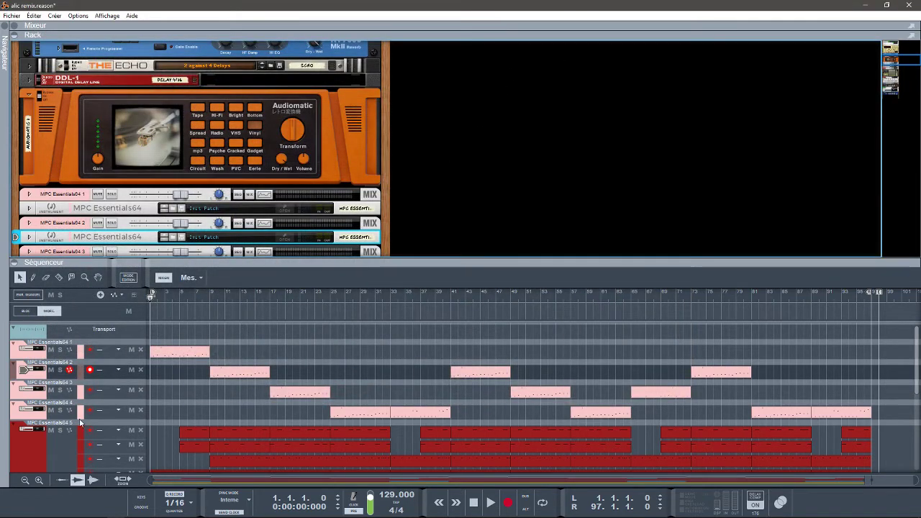
Select the MPC Essentials64 3 track and examine the sample pads in its plugin window.
left_click(38, 398)
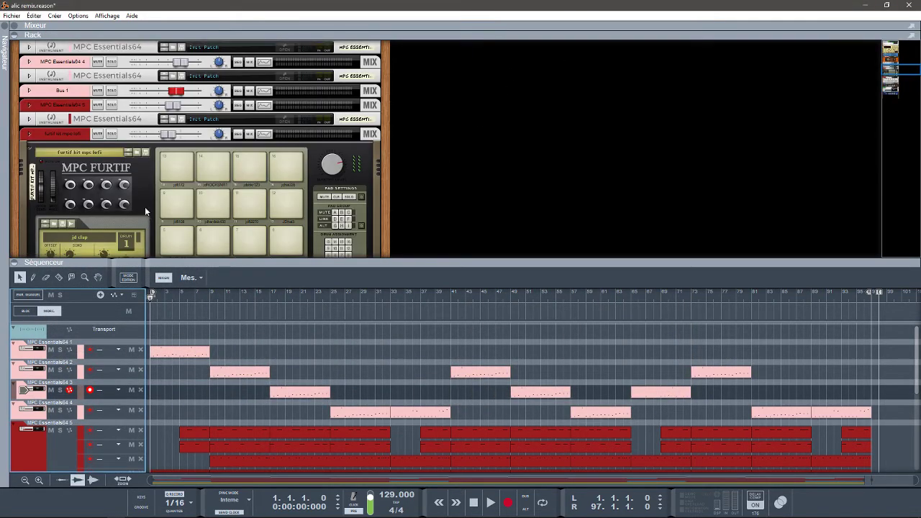
left_click(289, 47)
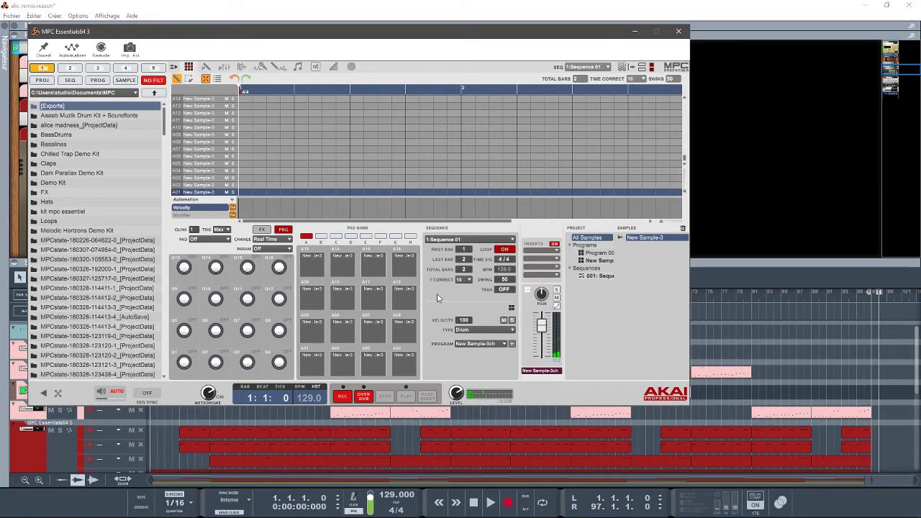
left_click(679, 31)
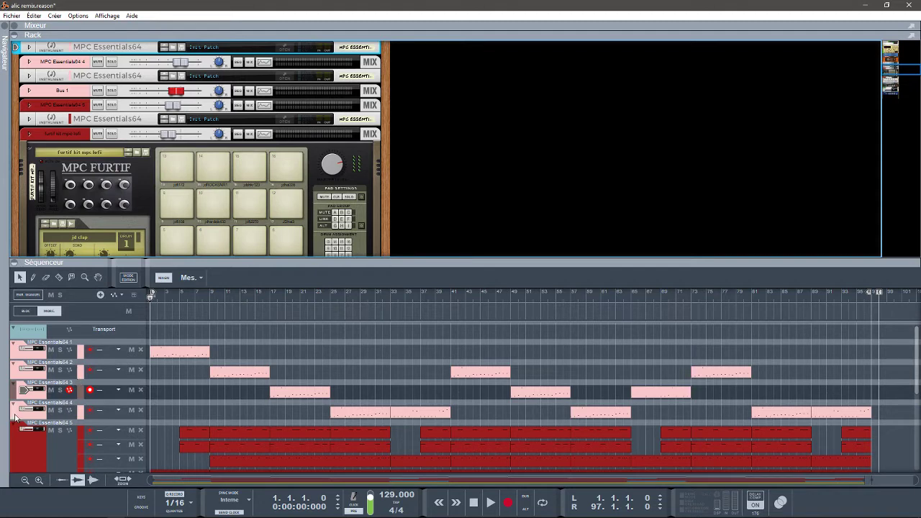
Select the MPC Essentials64 4 track and inspect the plugin windows of MPC Essentials64 5 and MPC Essentials64 3.
left_click(40, 414)
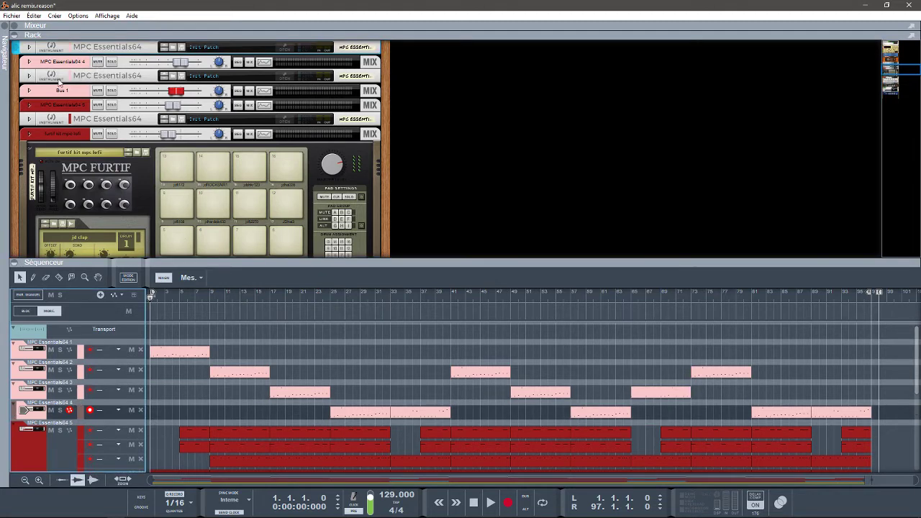
double_click(275, 118)
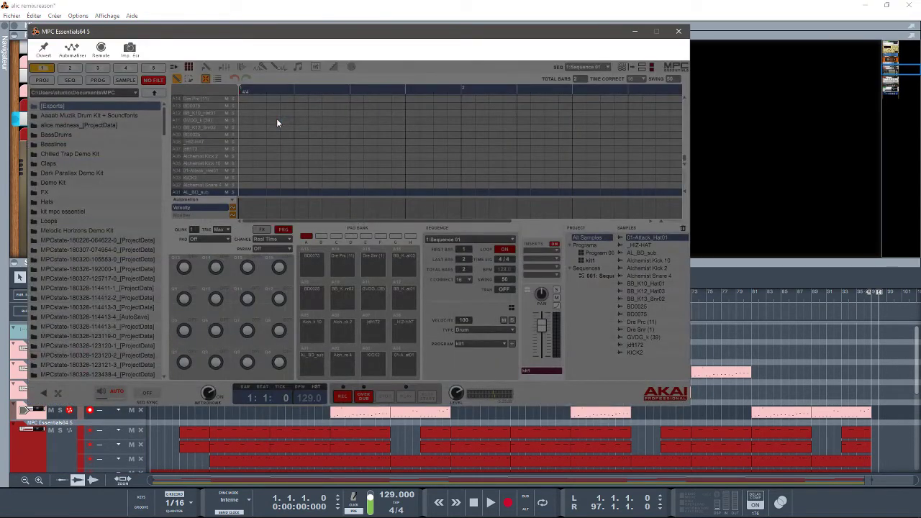
left_click(678, 32)
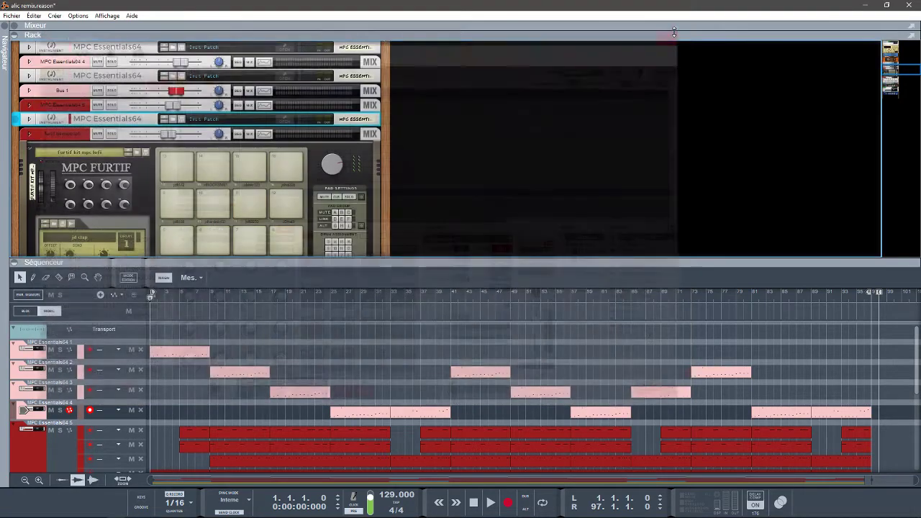
double_click(289, 49)
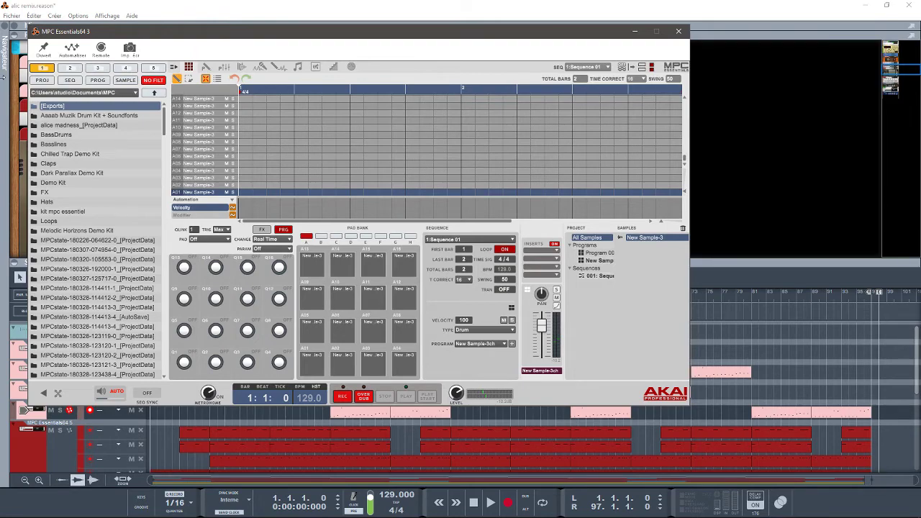
left_click(678, 32)
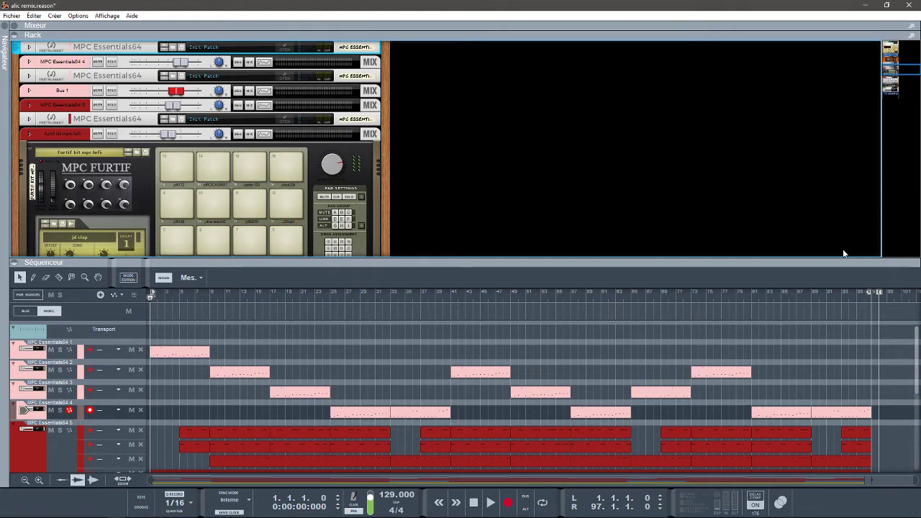
Move the right locator to bar 9 and play the song from the start with the Bus 2 effects in view.
left_click_drag(869, 294, 205, 294)
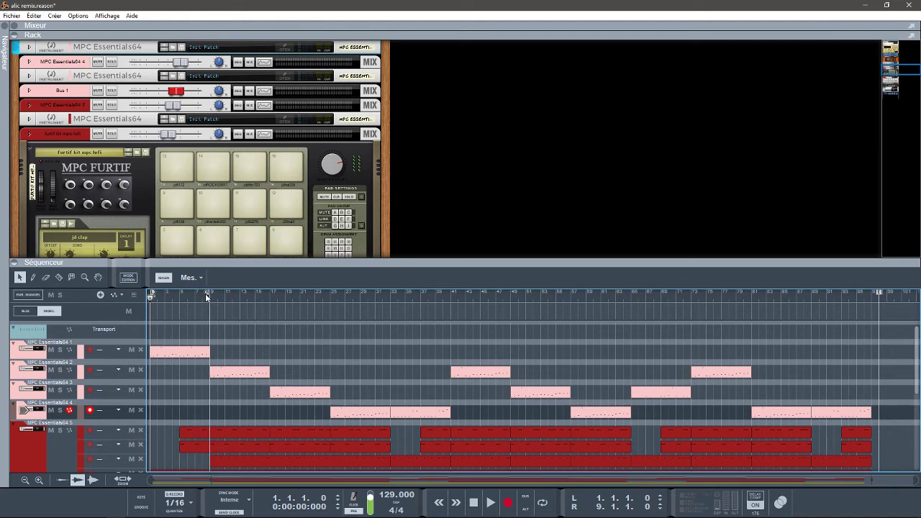
key("space")
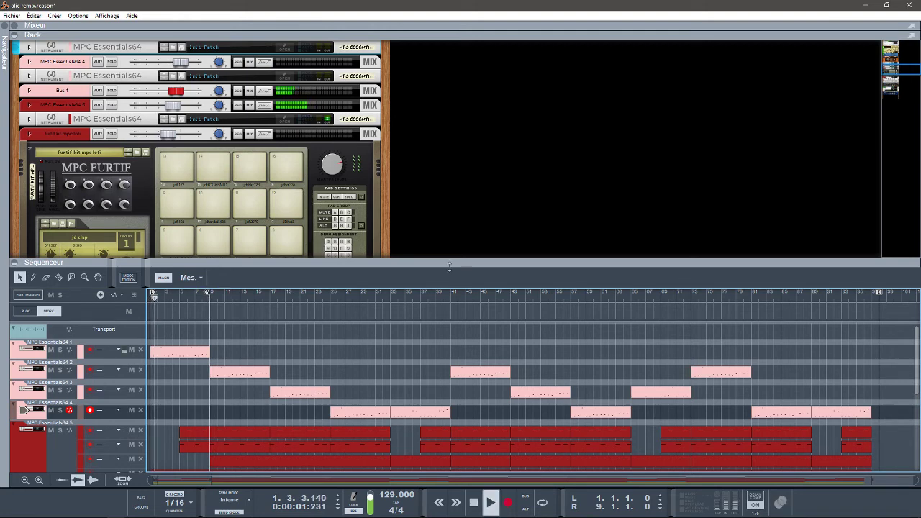
left_click_drag(890, 69, 889, 81)
key("space")
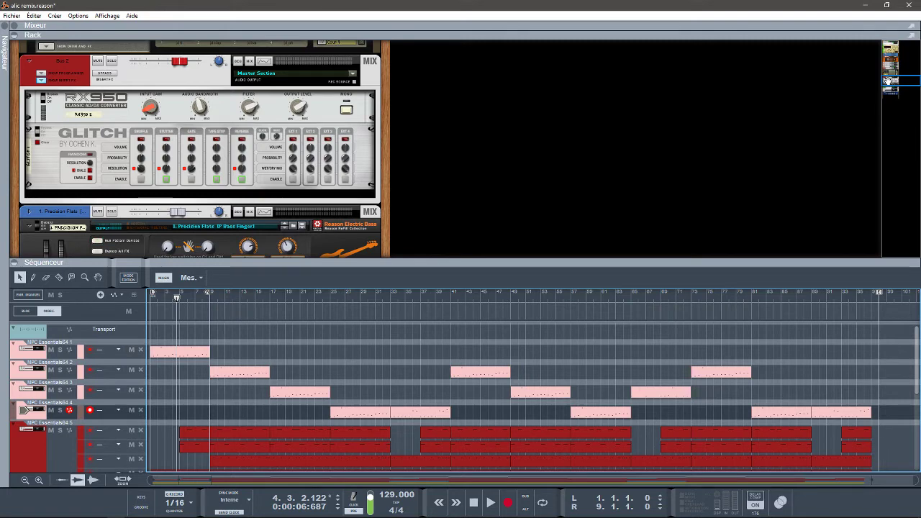
key("Home")
key("space")
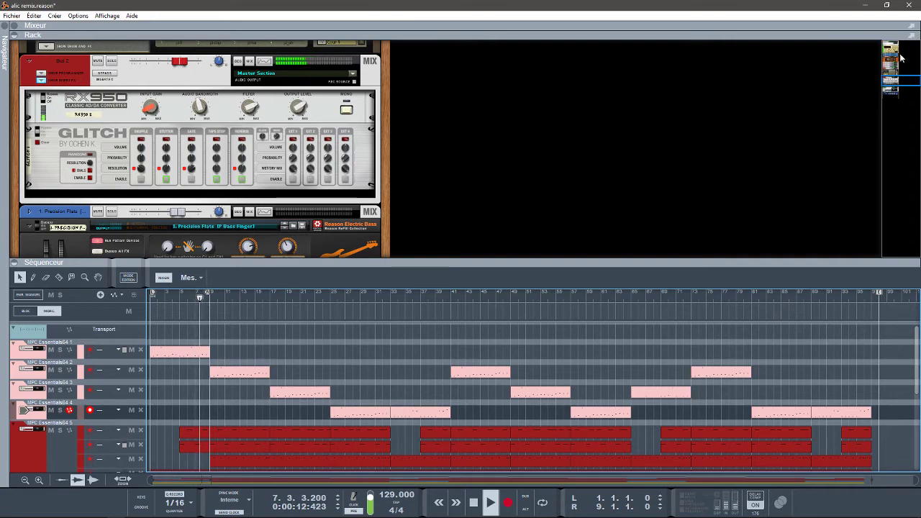
Bring the MPC Furtif drum kit into view in the rack, stop playback and turn on loop mode.
left_click_drag(893, 83, 893, 76)
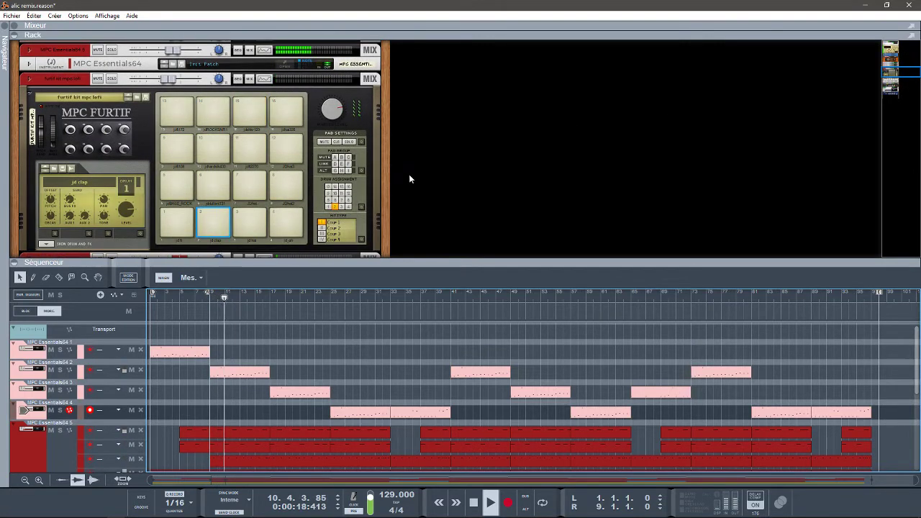
key("space")
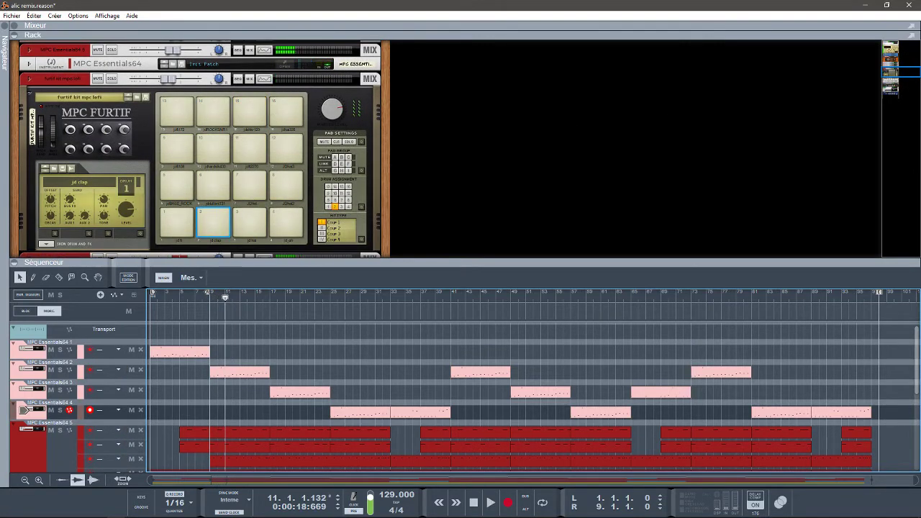
left_click(542, 502)
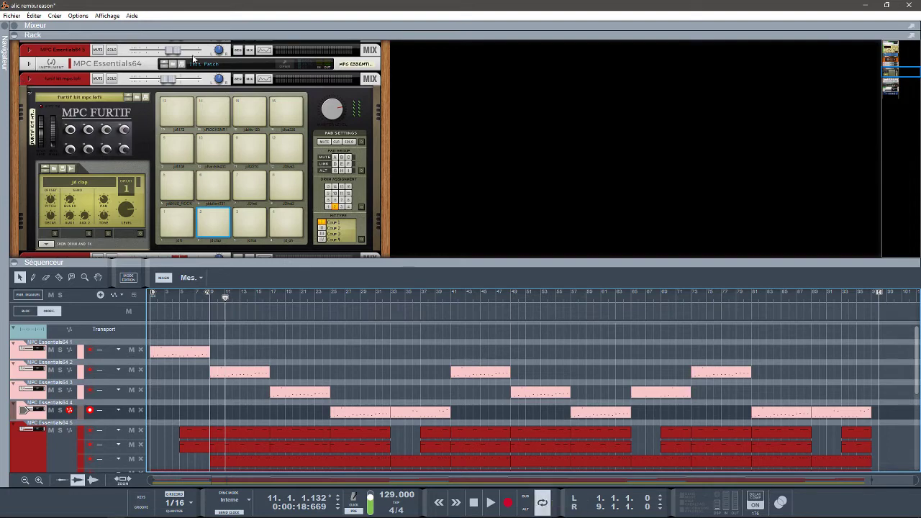
Open the MPC Essentials64 5 plugin window and audition the drum samples on its bank A pads.
left_click(282, 62)
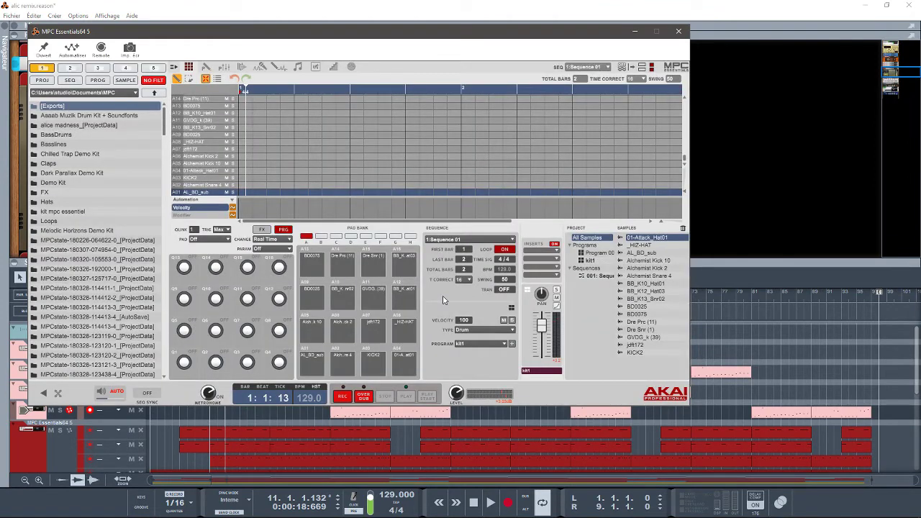
left_click(343, 363)
left_click(373, 364)
left_click(404, 366)
left_click(321, 333)
left_click(353, 335)
left_click(375, 336)
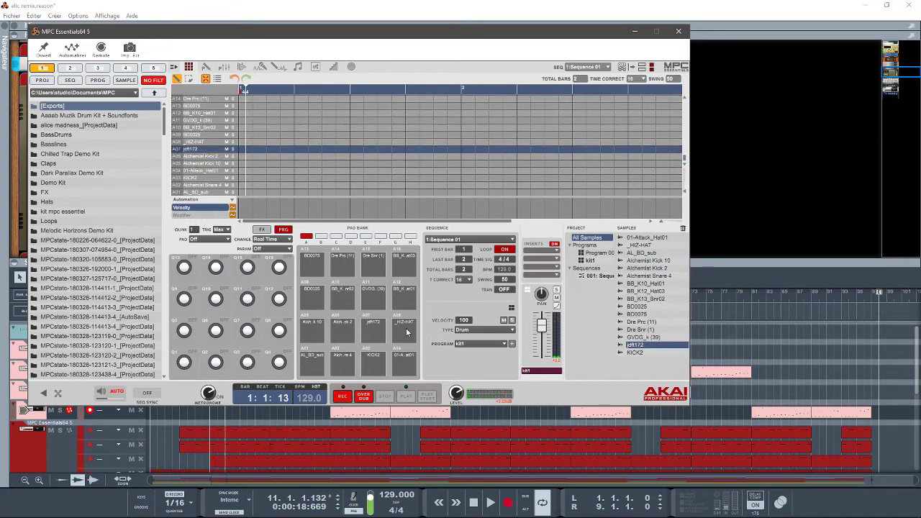
left_click(407, 331)
left_click(313, 303)
left_click(347, 303)
left_click(382, 302)
left_click(405, 299)
left_click(312, 268)
left_click(348, 268)
left_click(366, 268)
left_click(414, 267)
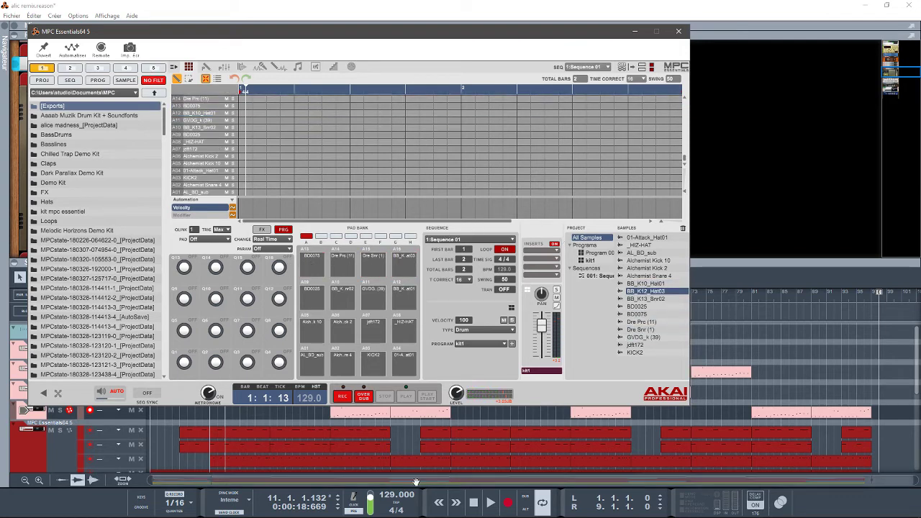
Inspect the pad mixer of MPC Essentials64 5 and the AutoPan Sync insert on 01-Attack_Hat01, closing both windows.
left_click(224, 67)
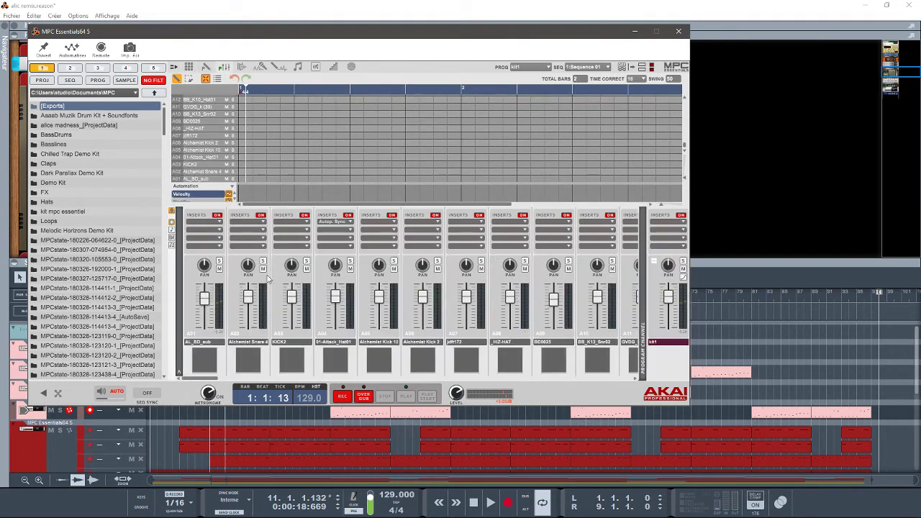
left_click(324, 225)
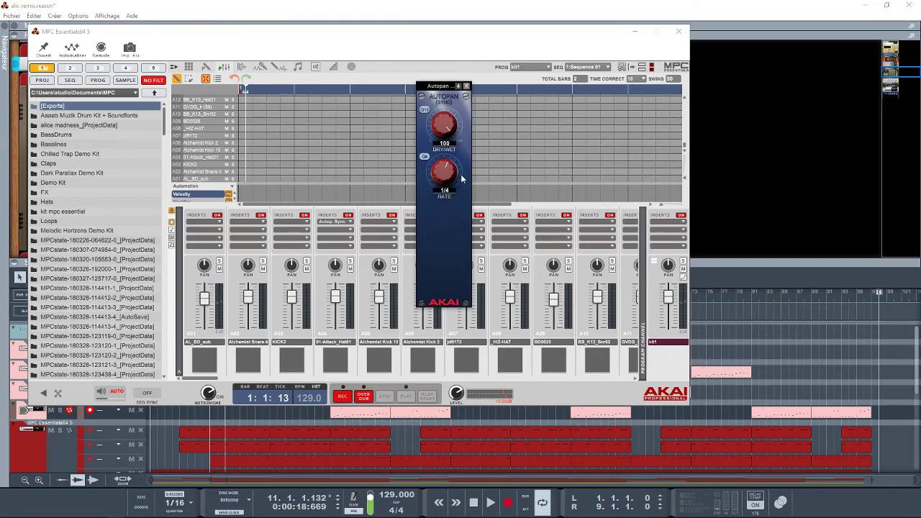
left_click(465, 87)
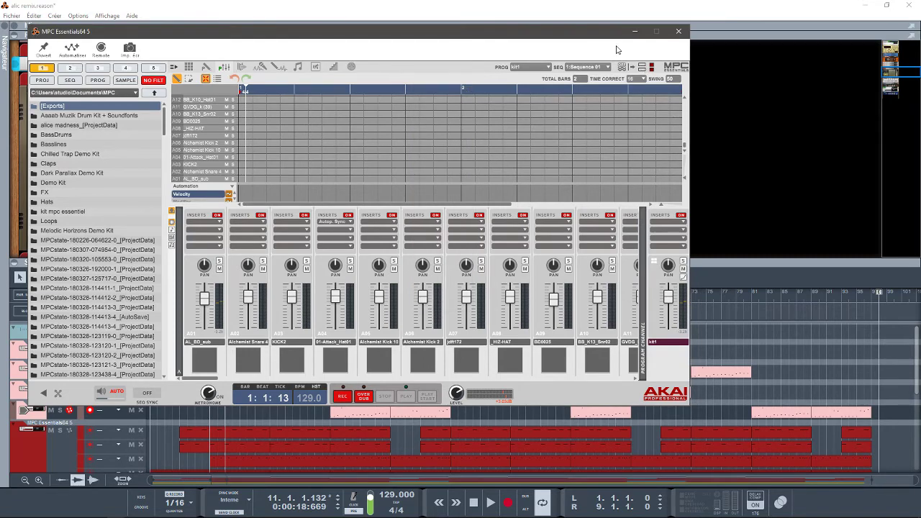
left_click(679, 32)
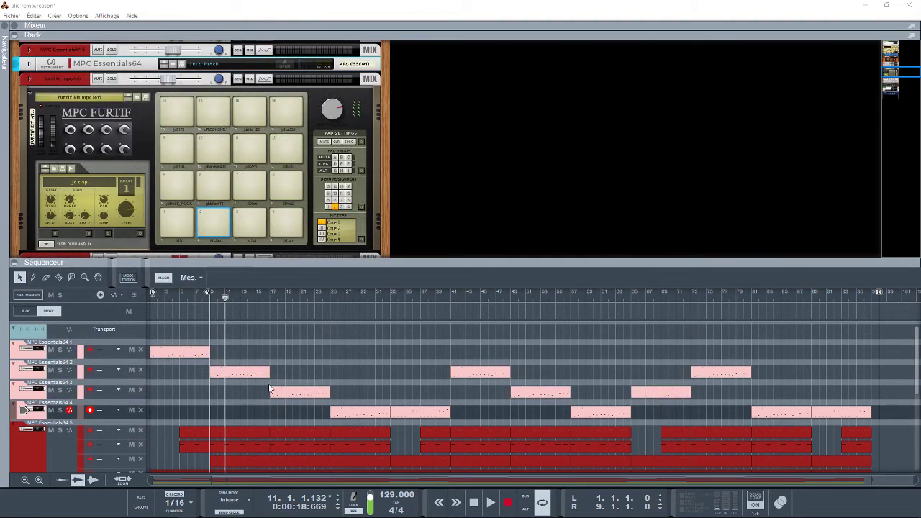
Play the looped section from bar 1 to bar 9 from the start, and stop.
left_click(311, 364)
key("shift+Return")
key("space")
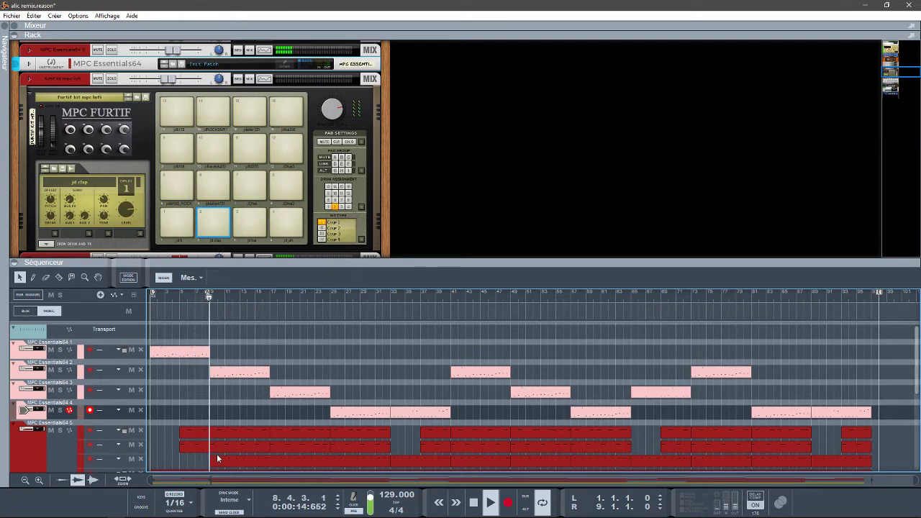
key("space")
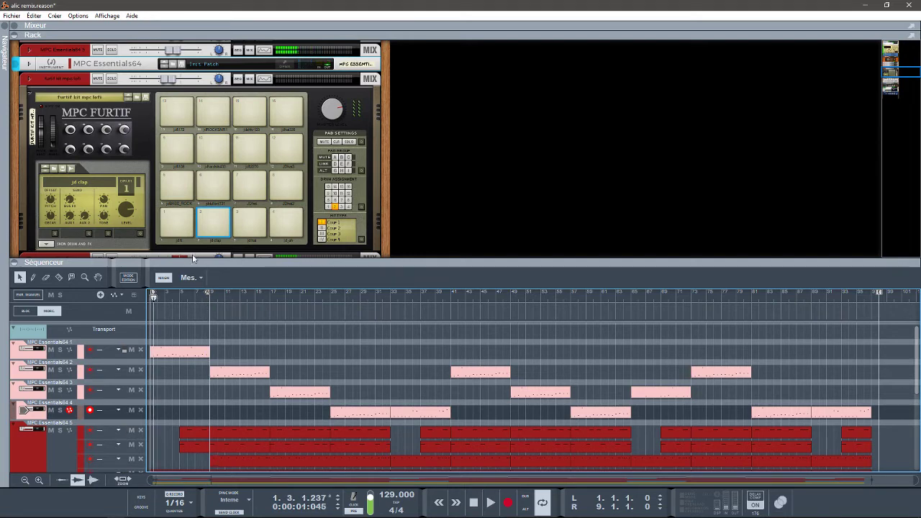
Set the loop to bars 9–17 and play it with the A1TriggerGate effect in view in the rack.
mouse_move(210, 293)
left_mouse_down()
mouse_move(290, 298)
mouse_move(272, 302)
left_mouse_up()
left_click_drag(152, 291, 213, 301)
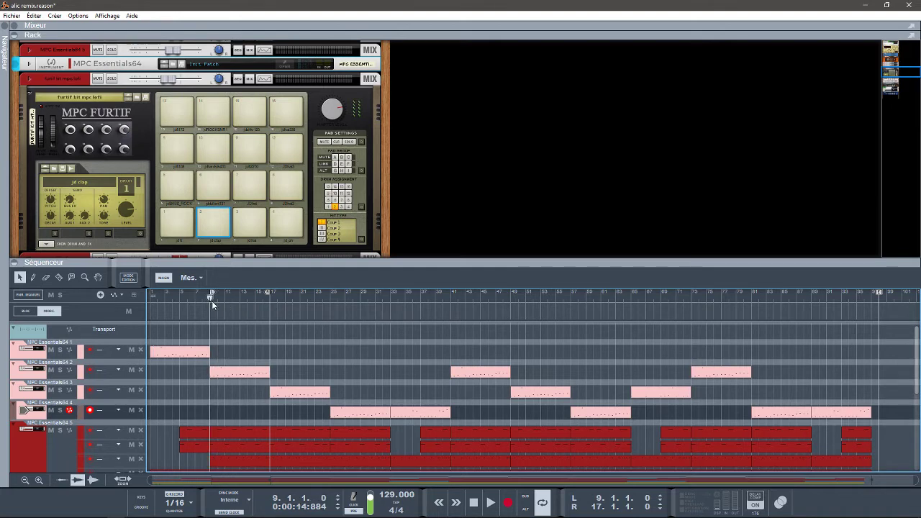
key("space")
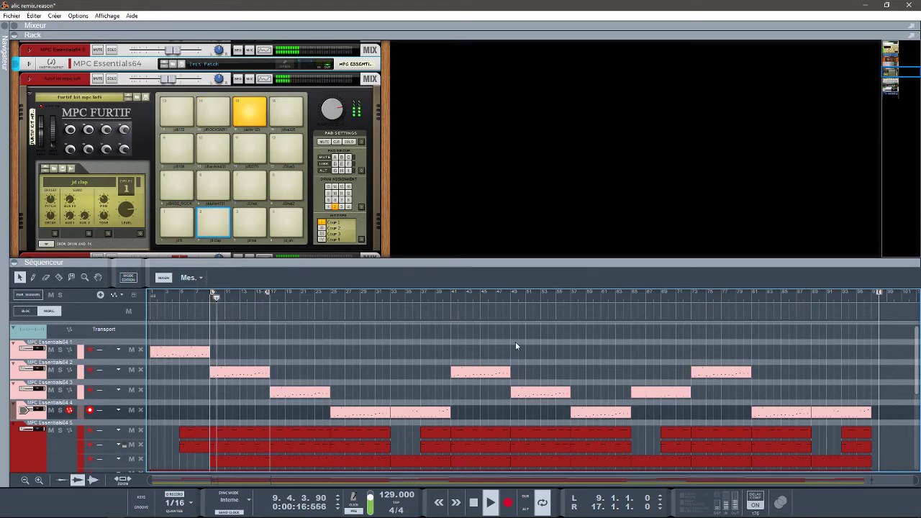
left_click_drag(890, 72, 890, 89)
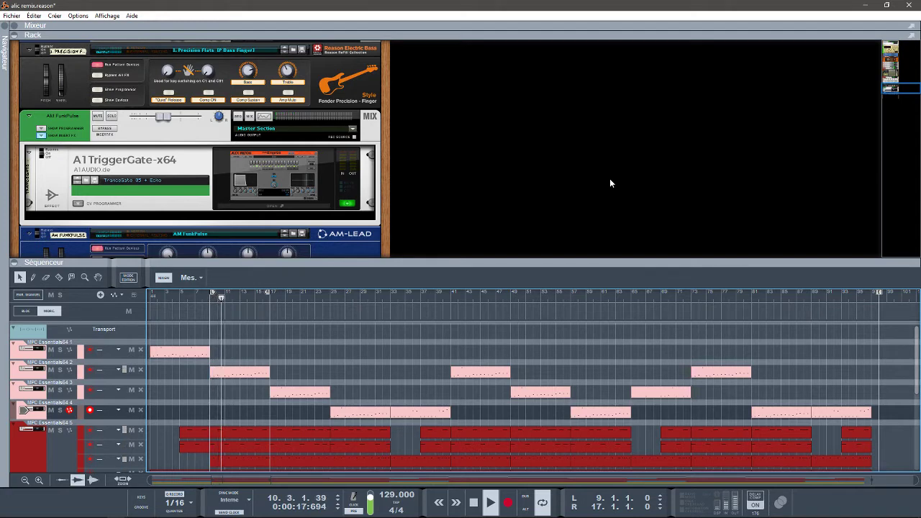
key("space")
Set the loop to bars 17–25 and listen to the MPC Essentials64 3 section from bar 17.
left_click_drag(267, 293, 327, 300)
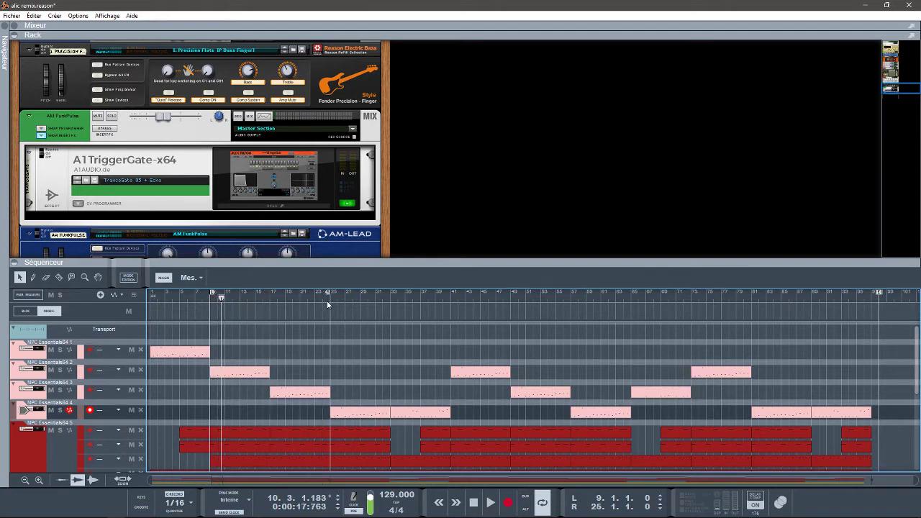
left_click_drag(214, 294, 270, 298)
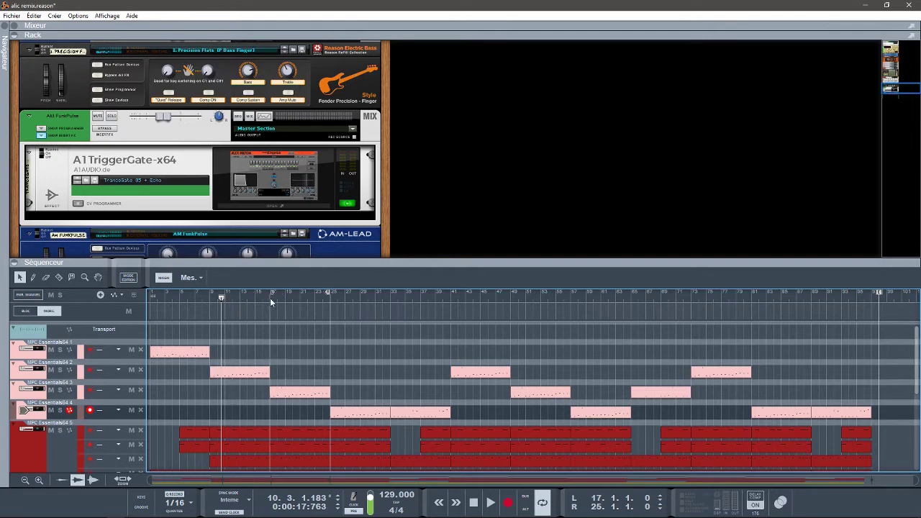
left_click(270, 299)
key("space")
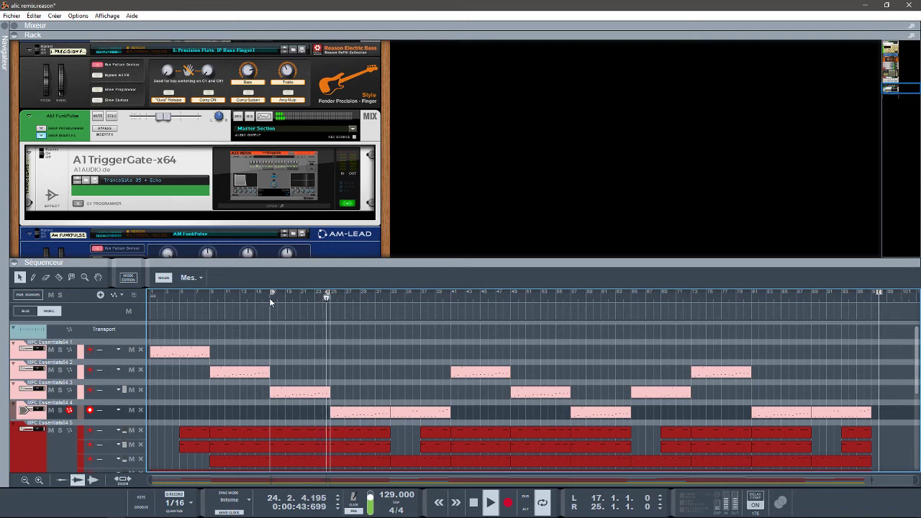
left_click(271, 302)
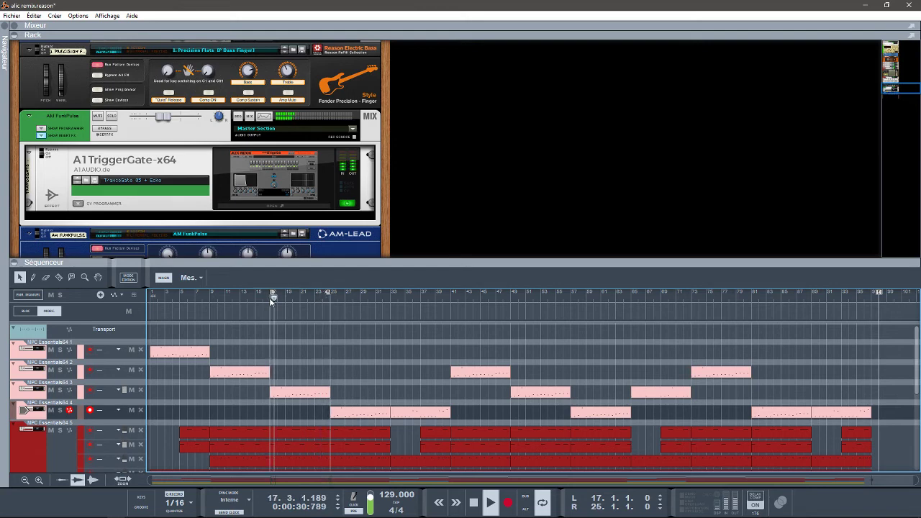
key("space")
Set the loop to bars 25–33 and listen to the first MPC Essentials64 4 section from bar 25.
left_click_drag(329, 294, 389, 301)
mouse_move(273, 295)
left_mouse_down()
mouse_move(341, 295)
mouse_move(332, 295)
left_mouse_up()
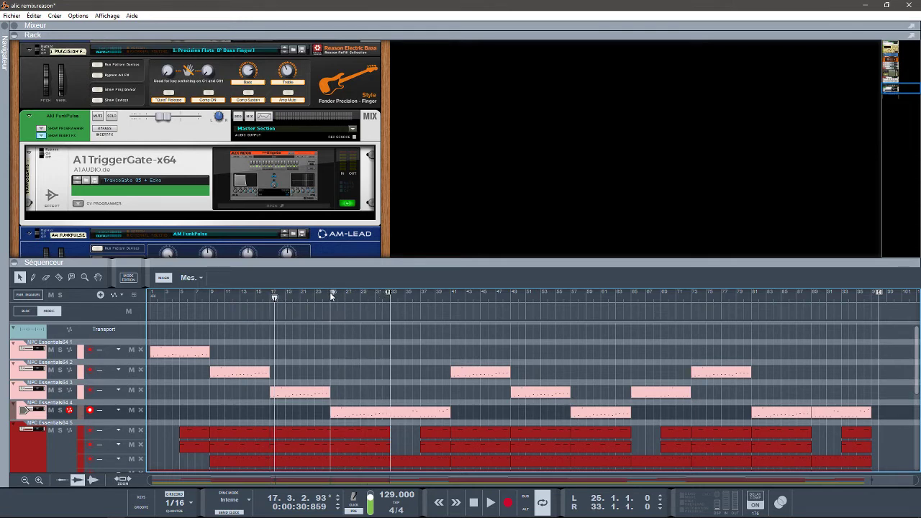
left_click(332, 295)
key("space")
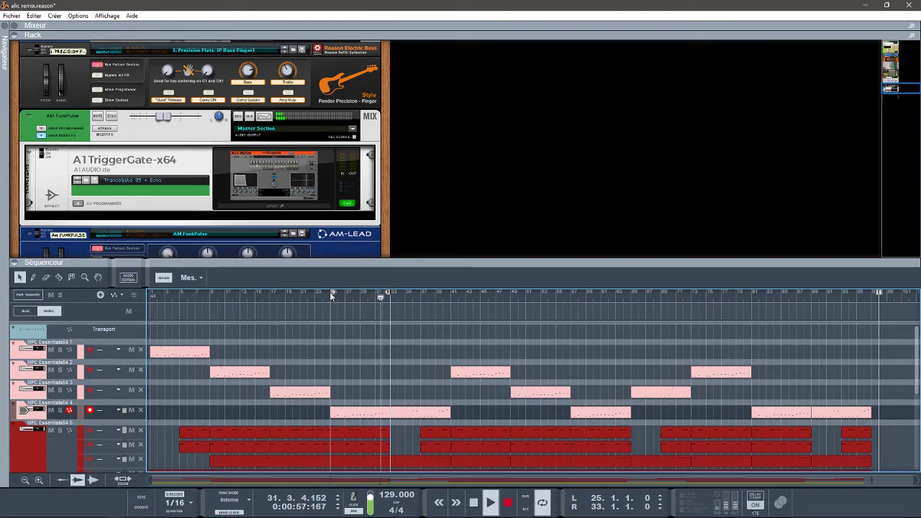
left_click(331, 295)
key("space")
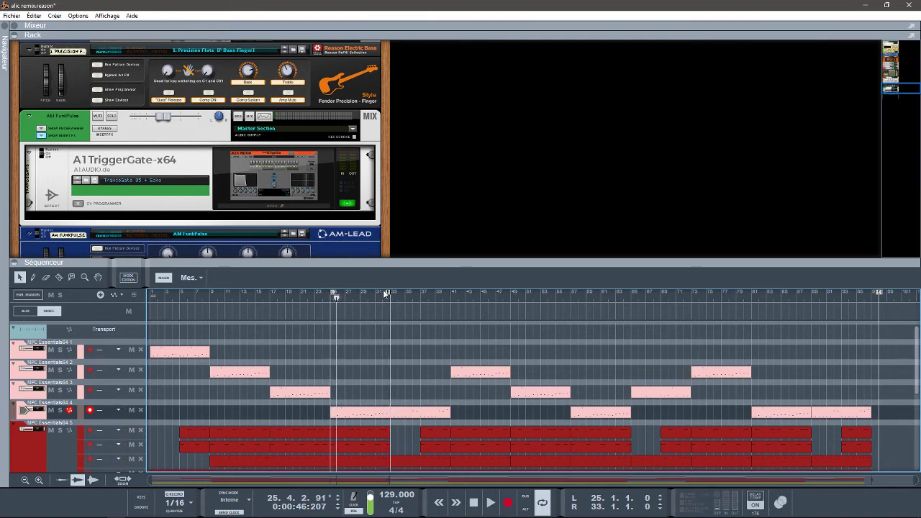
Set the loop to bars 33–41 and listen to the section where the drum clips drop out.
left_click_drag(389, 295, 447, 299)
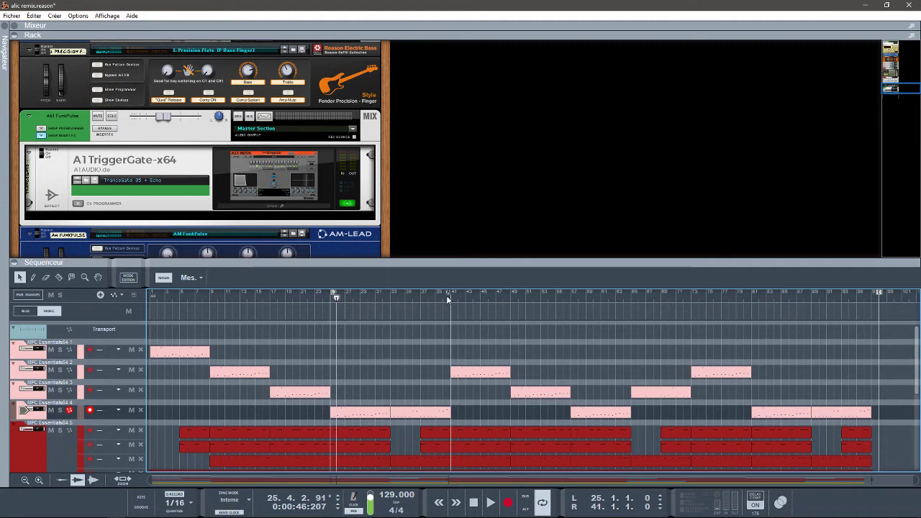
left_click_drag(335, 295, 394, 306)
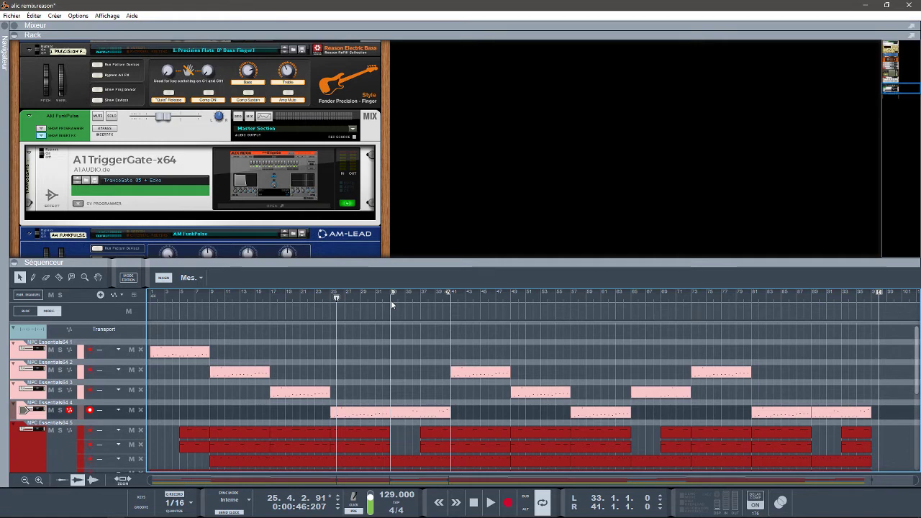
left_click(391, 300)
key("space")
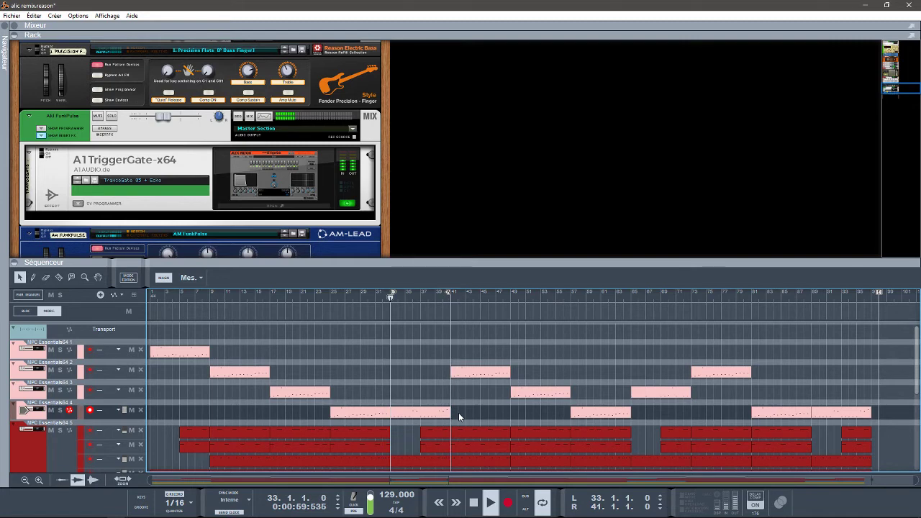
key("space")
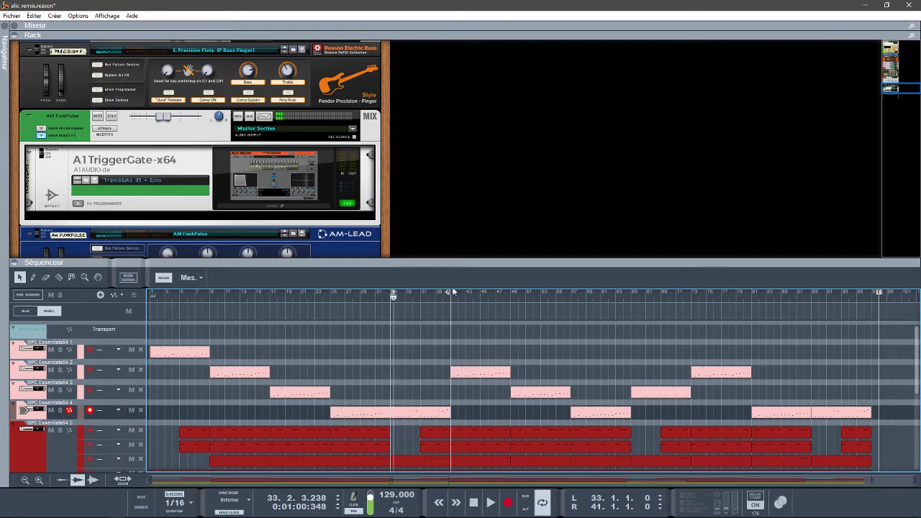
Set the loop to bars 65–73 and listen to the second drum break from bar 65.
left_click_drag(450, 295, 688, 326)
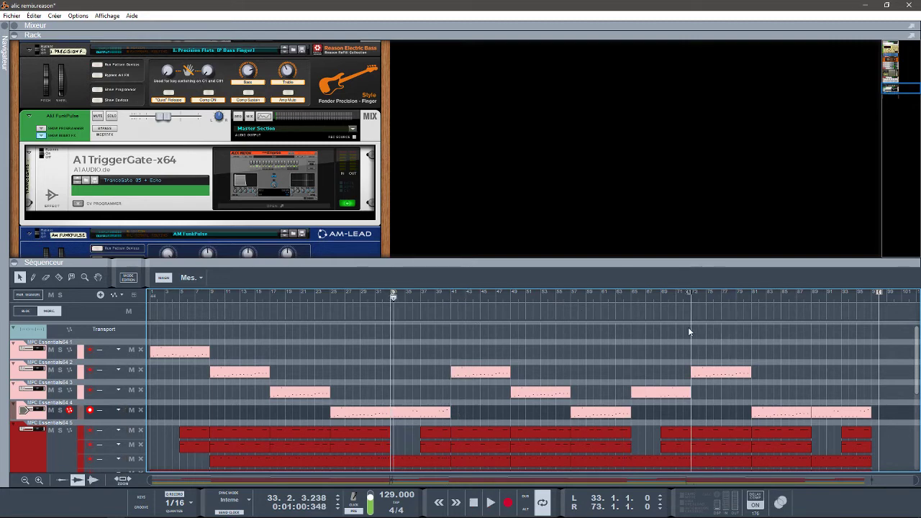
left_click_drag(393, 295, 632, 314)
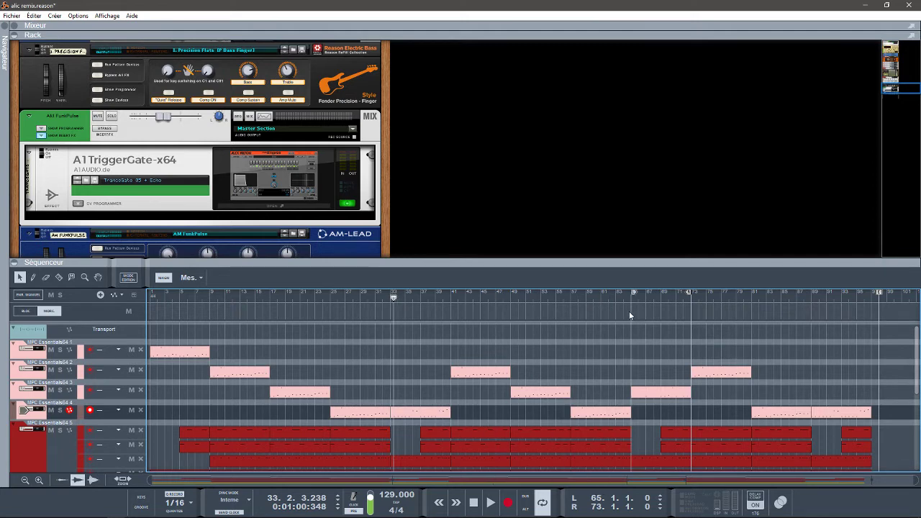
left_click(630, 315)
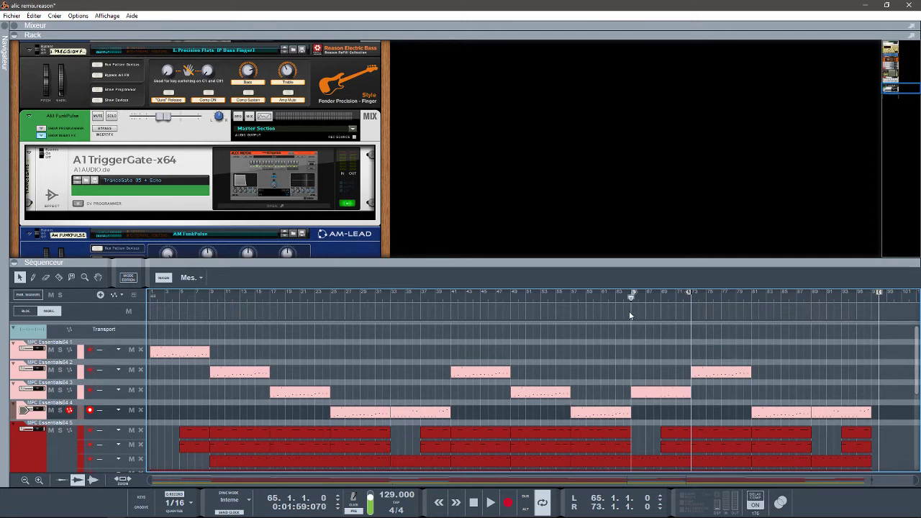
key("space")
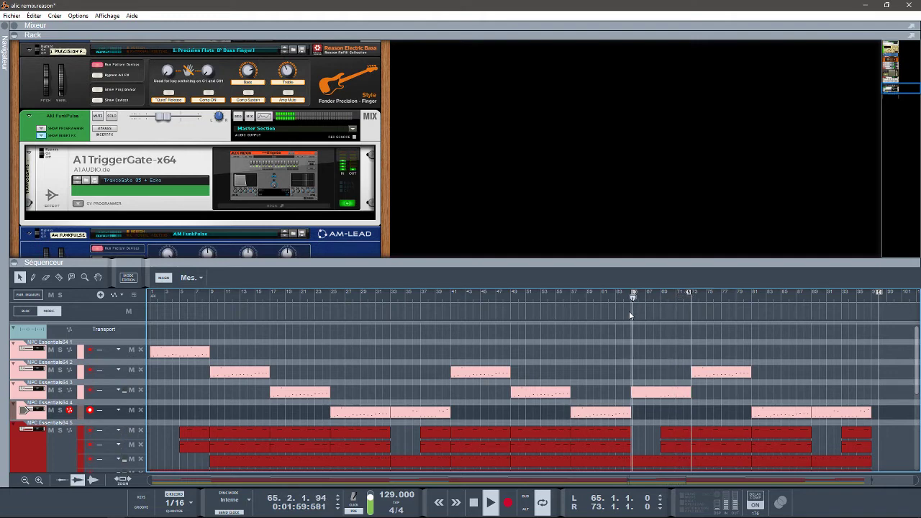
key("space")
Set the loop across the whole arrangement, from bar 1 to bar 97, and return the playhead to the start.
left_click_drag(638, 293, 119, 288)
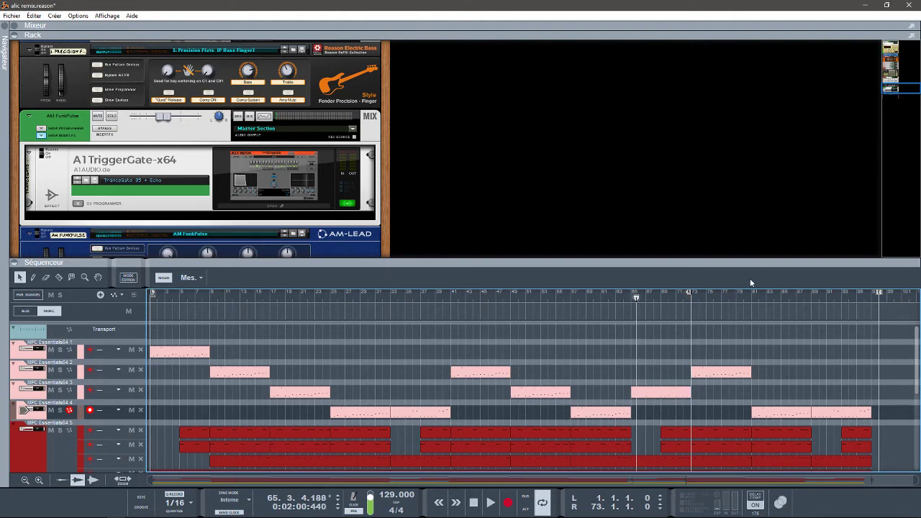
left_click_drag(736, 300, 870, 308)
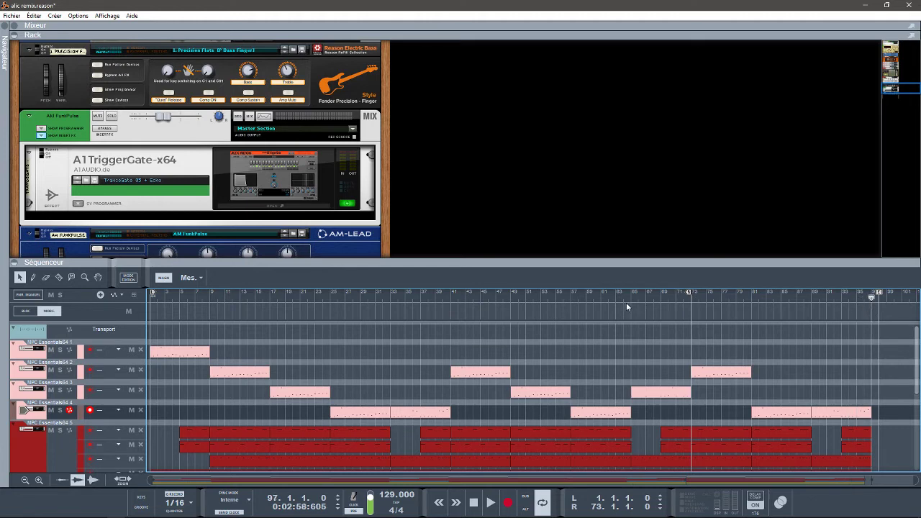
left_click_drag(689, 291, 876, 301)
key("shift+Return")
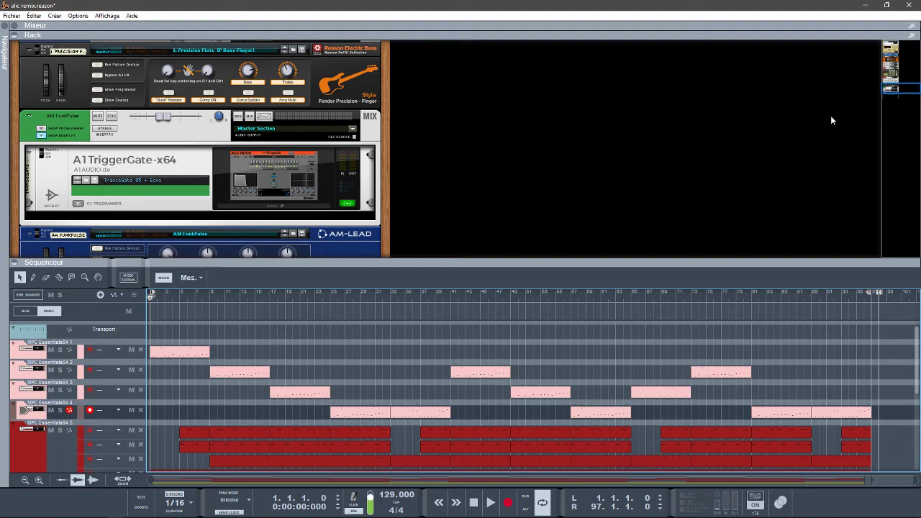
Review the Master Section's insert effects and the MPC Essentials64 instruments in the rack.
left_click_drag(896, 88, 886, 38)
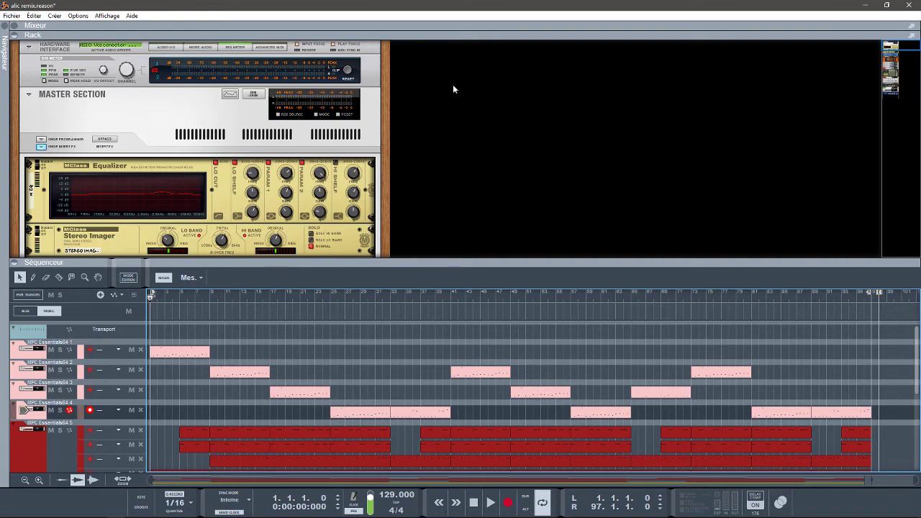
left_click_drag(887, 44, 892, 67)
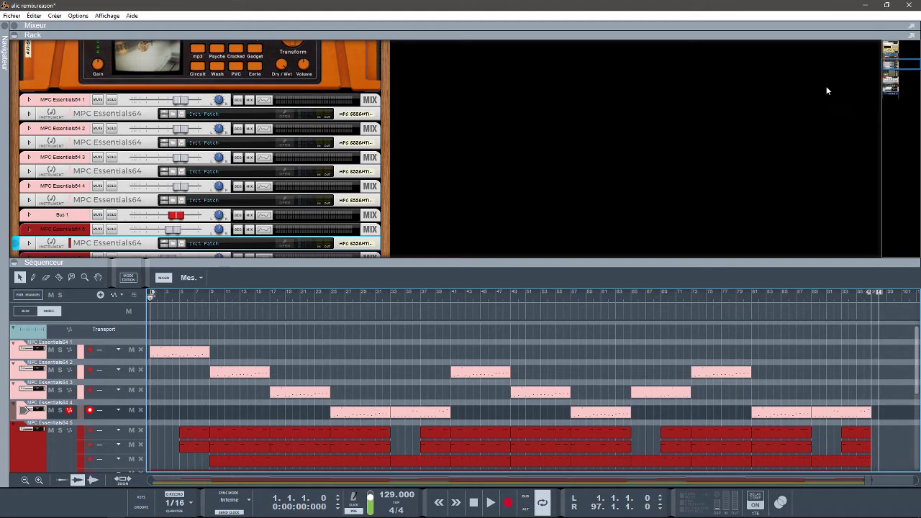
Unfold the MPC Essentials64 5 mix channel and instrument in the rack, and open the instrument's window in the pad view.
left_click_drag(893, 65, 891, 70)
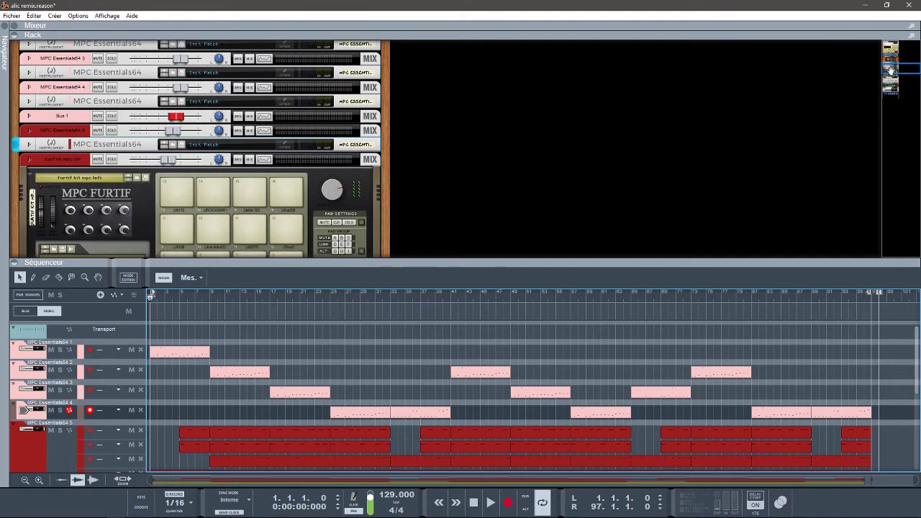
left_click(28, 131)
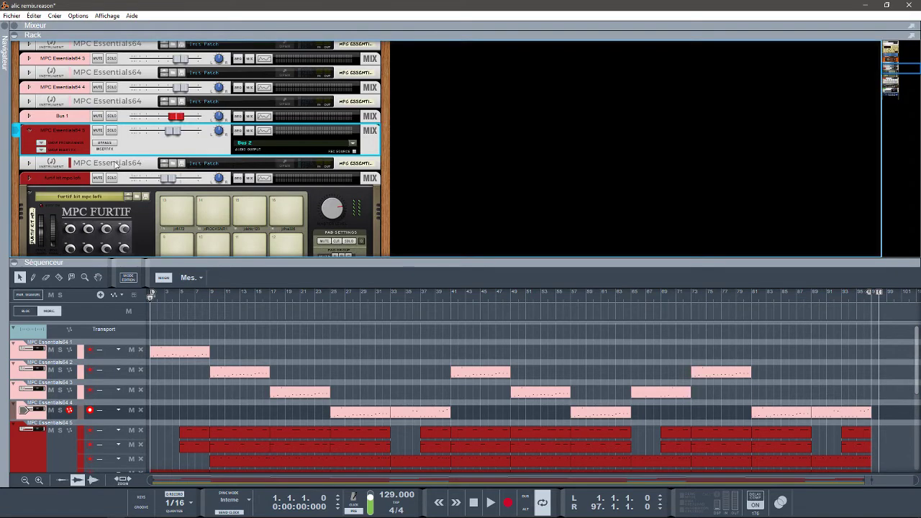
left_click(27, 163)
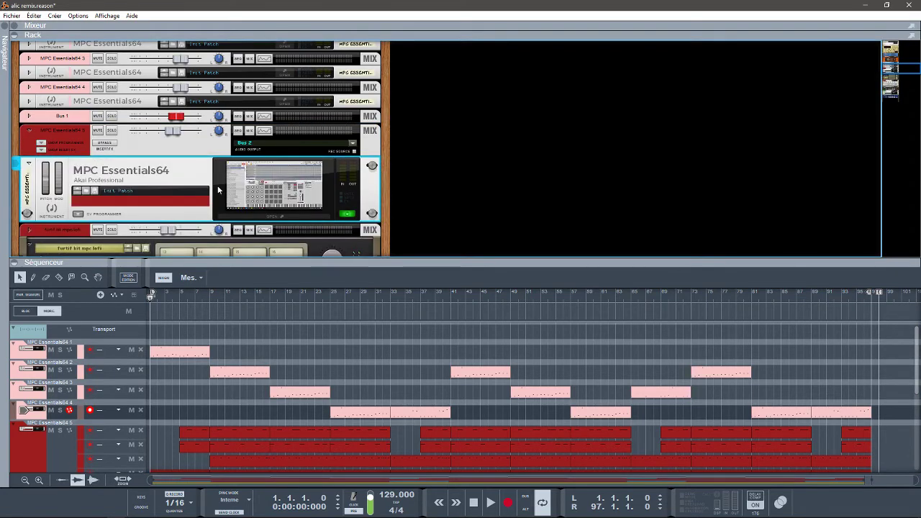
left_click(254, 215)
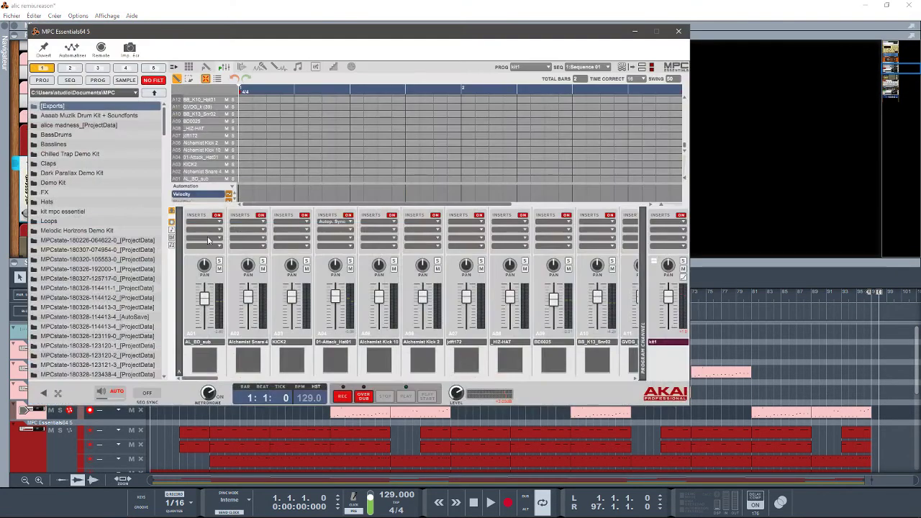
left_click(188, 67)
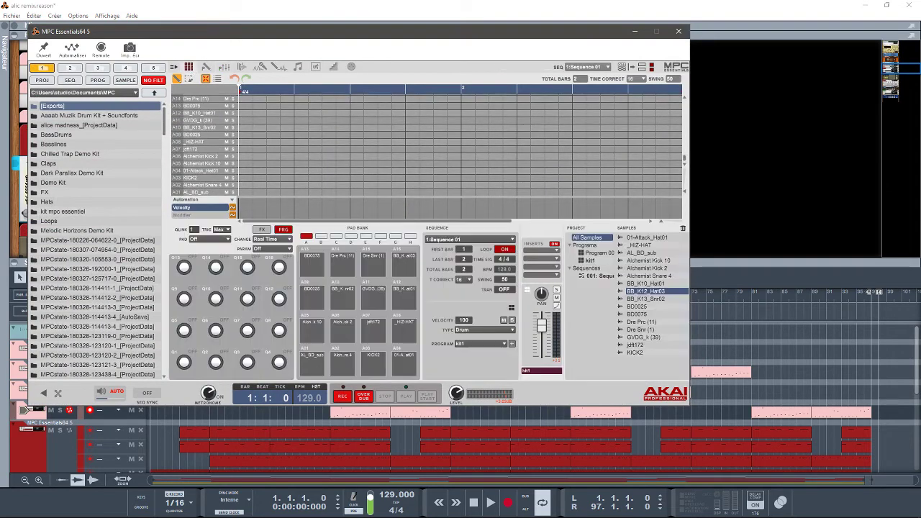
Audition the drum samples on pads A01 to A08 of kit1 in MPC Essentials64 5.
left_click(317, 365)
left_click(343, 365)
left_click(383, 366)
left_click(395, 366)
left_click(313, 334)
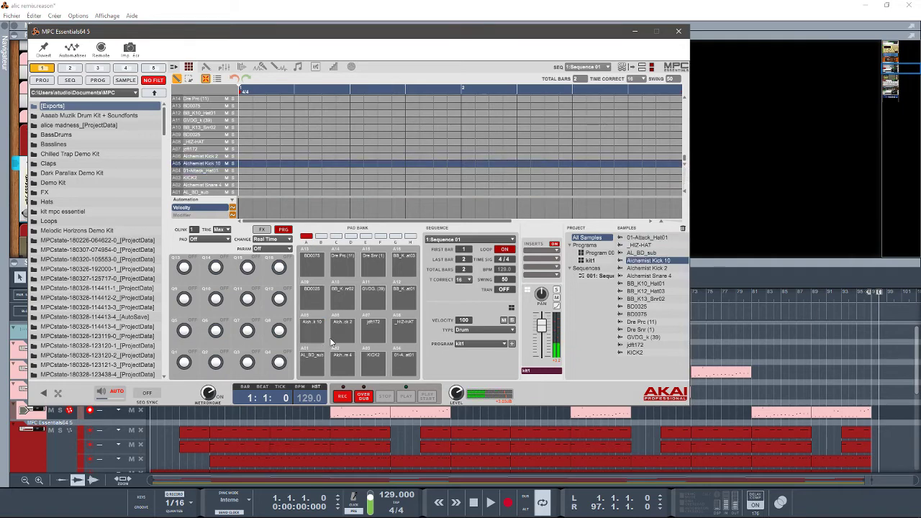
left_click(343, 334)
left_click(369, 339)
left_click(404, 339)
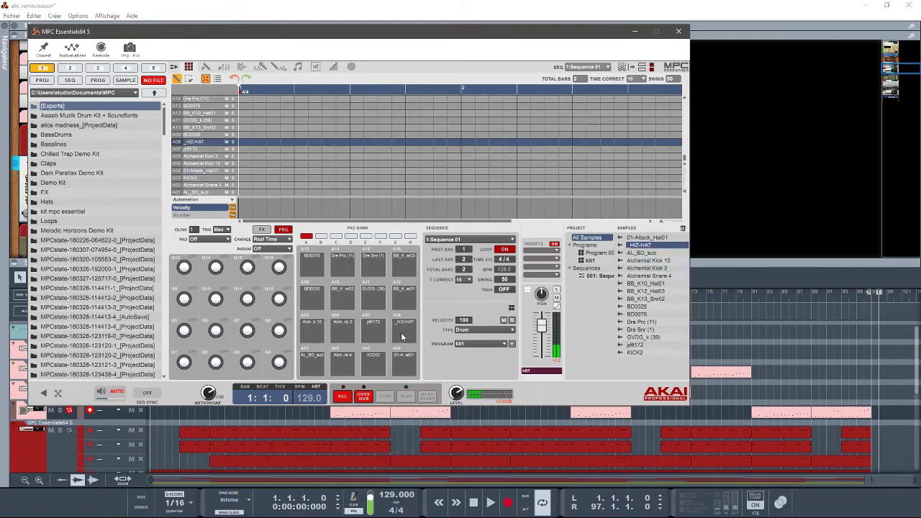
Close the instrument window and fold MPC Essentials64 5, its mix channel and the Kong device holding the Furtif kit.
left_click(678, 31)
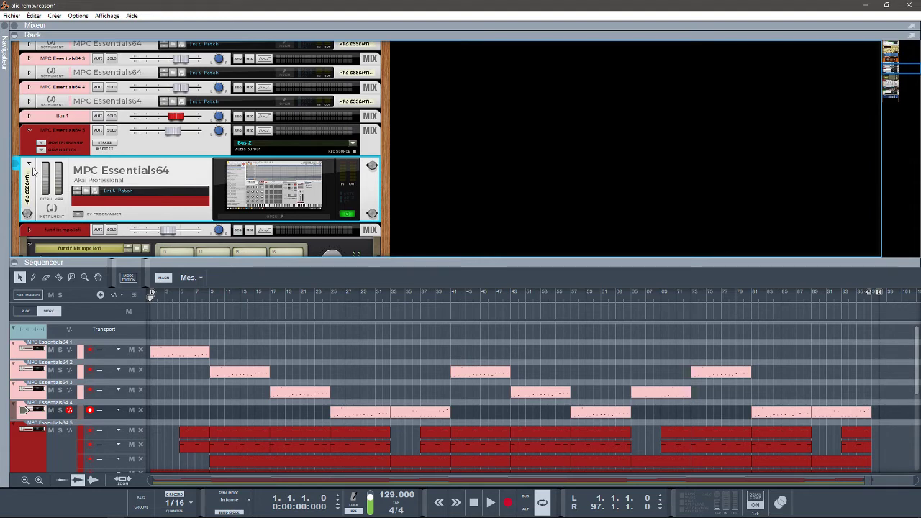
left_click(29, 165)
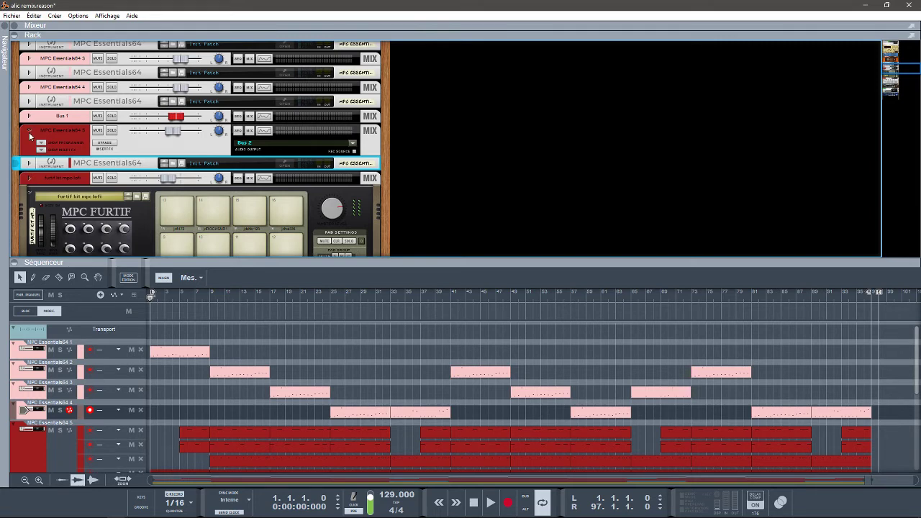
left_click(29, 131)
left_click(30, 176)
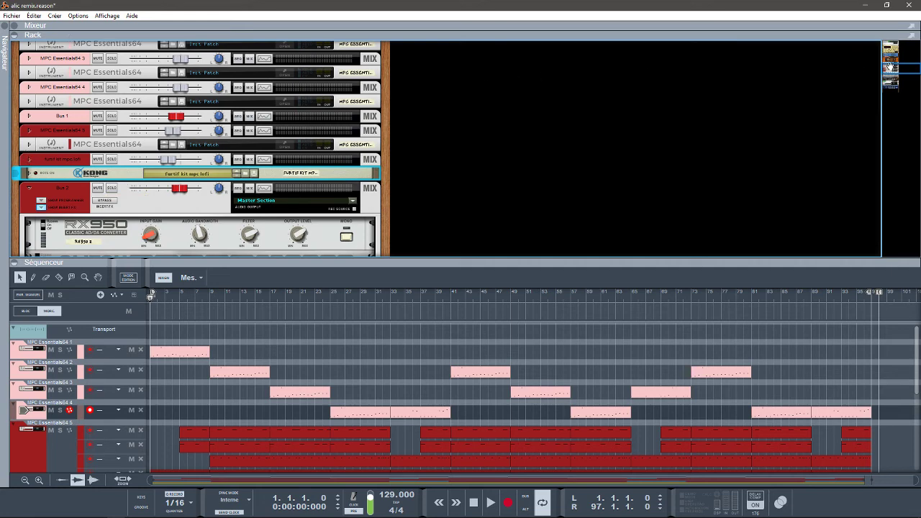
Play the arrangement from bar 1 while reviewing the rack's send effects and the MPC Essentials64 channel meters.
mouse_move(894, 67)
left_mouse_down()
mouse_move(890, 53)
mouse_move(882, 73)
mouse_move(891, 90)
mouse_move(890, 53)
left_mouse_up()
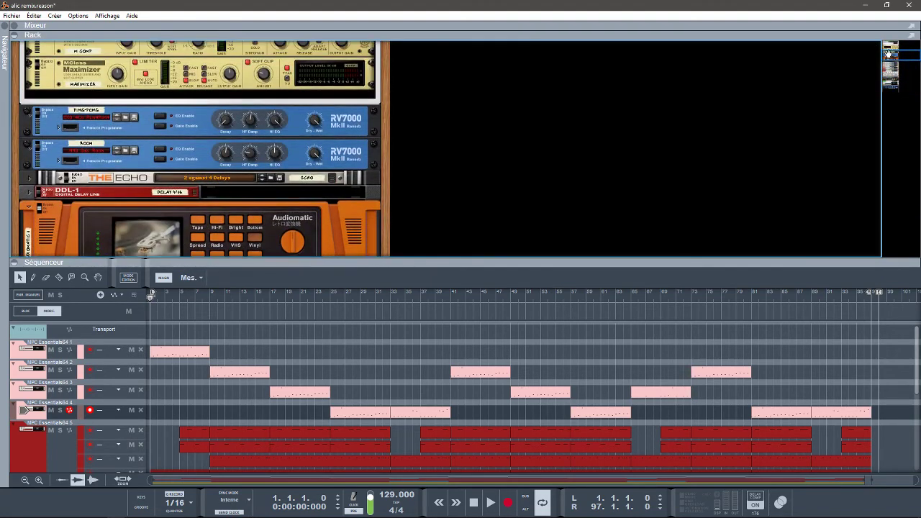
key("space")
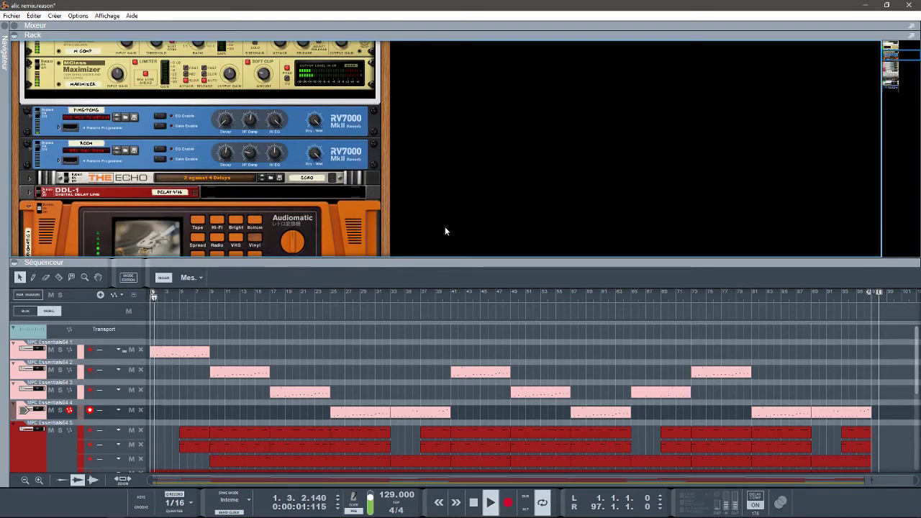
mouse_move(319, 159)
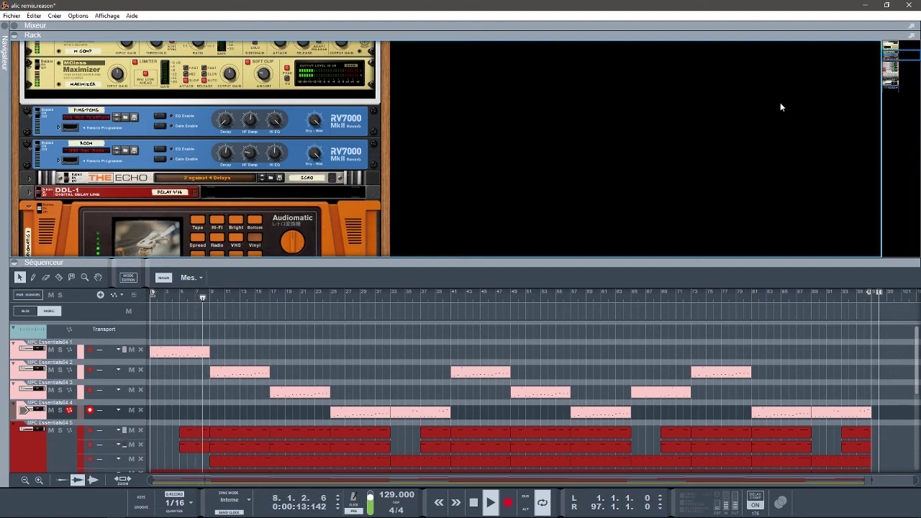
left_click_drag(901, 53, 901, 60)
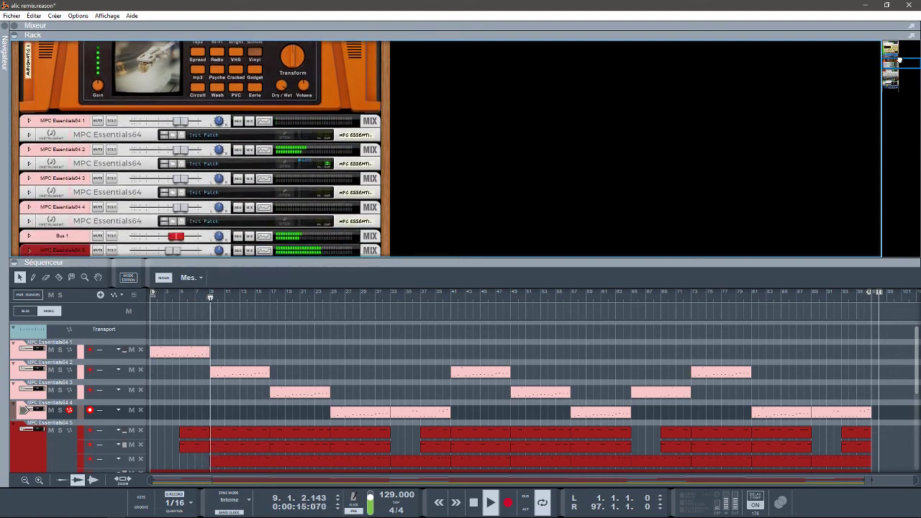
Show the mixer with the rack hidden, and return the stopped playhead to the start of the song.
left_click(13, 25)
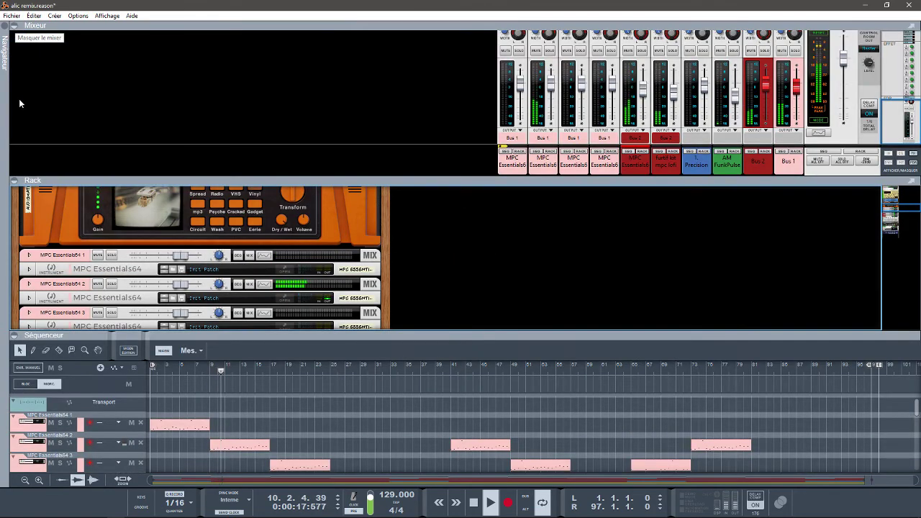
left_click(15, 181)
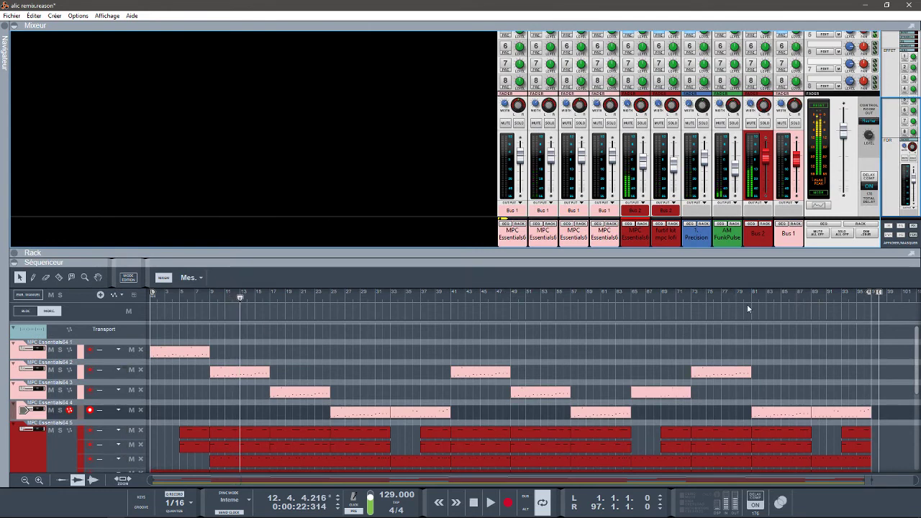
key("shift+Return")
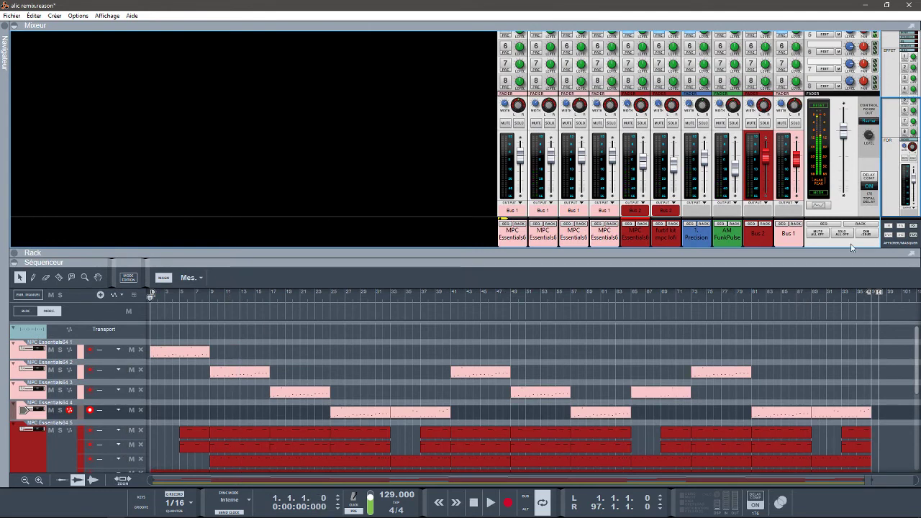
Expand the mixer over the whole workspace by hiding the sequencer, with the send section and channel faders in view.
scroll(897, 193, "up", 3)
scroll(896, 172, "up", 4)
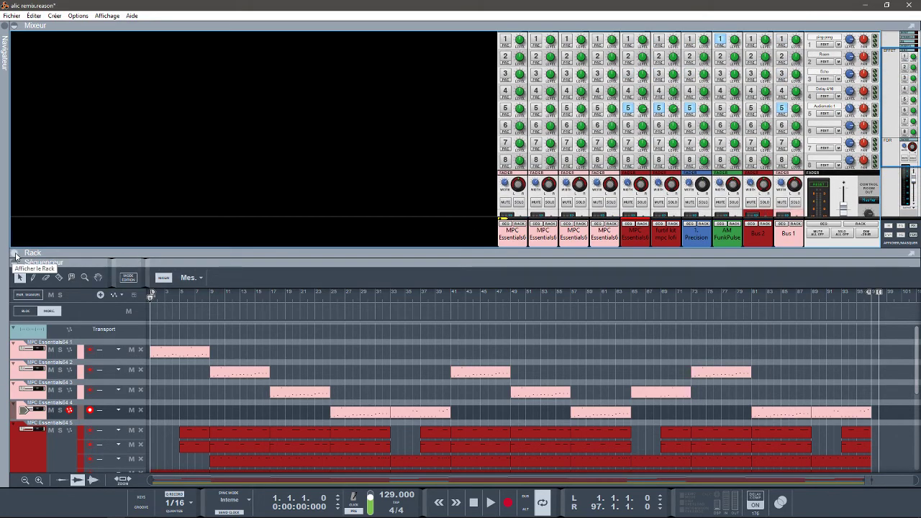
left_click(14, 253)
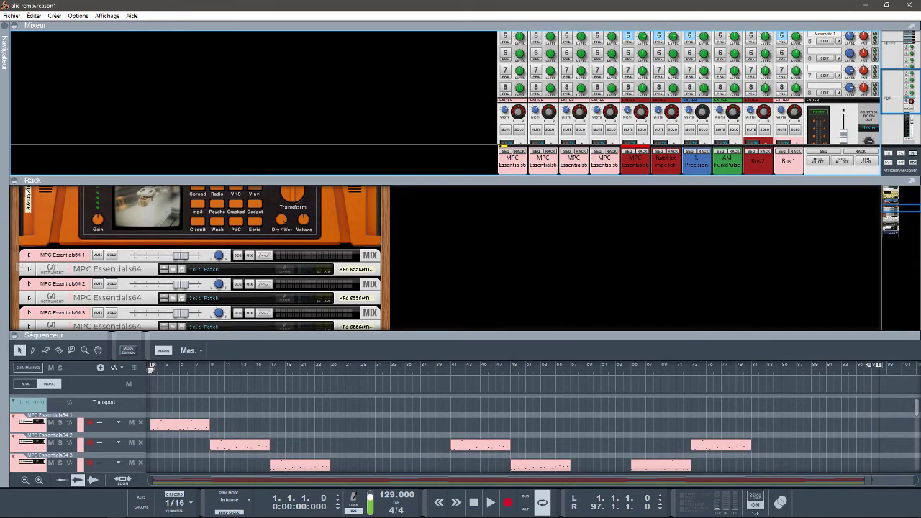
left_click(14, 181)
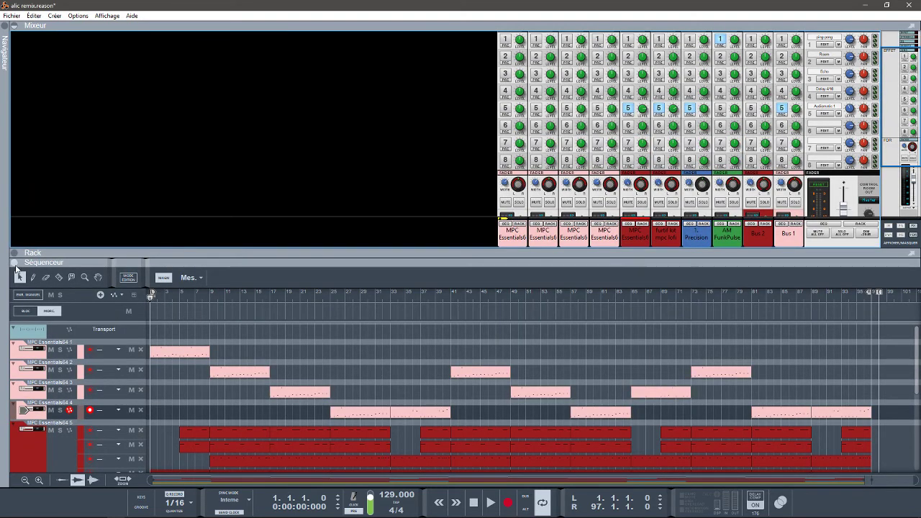
left_click(15, 262)
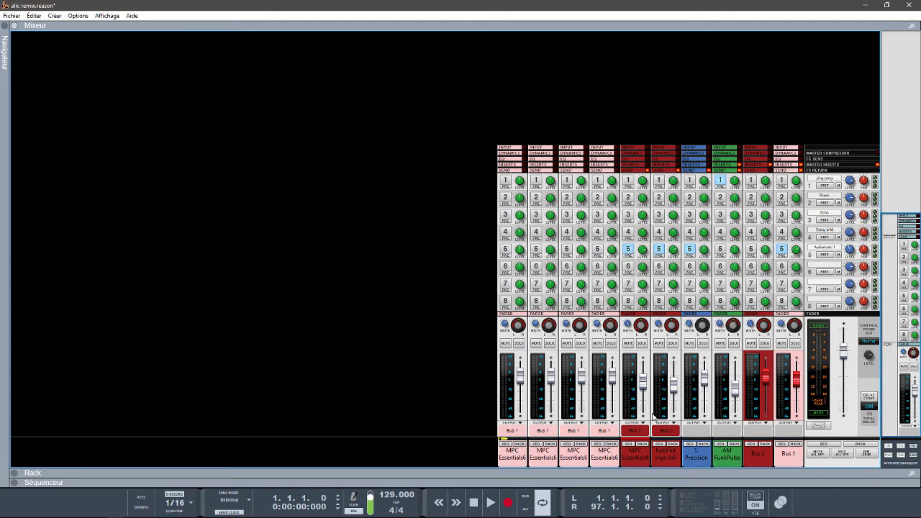
Select the first and fifth MPC Essentials64 channels in turn, try soloing the fifth and start playback.
left_click(519, 459)
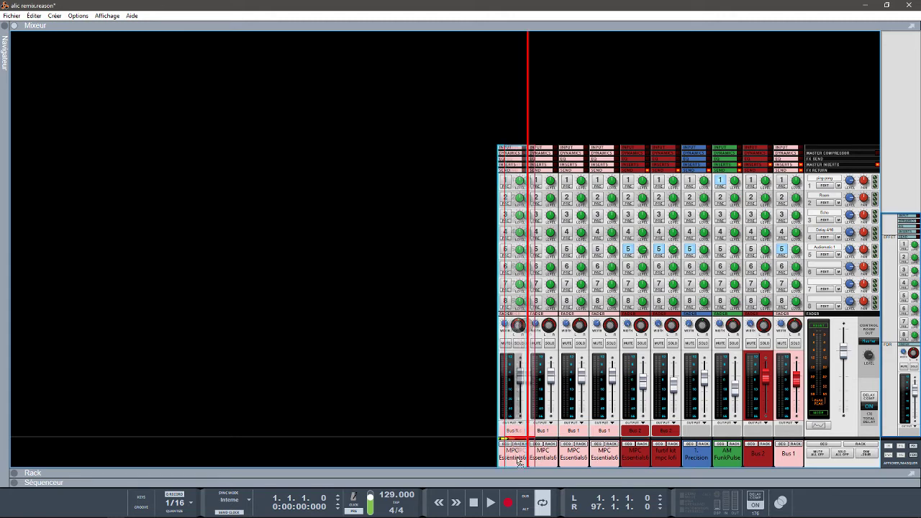
left_click(634, 461)
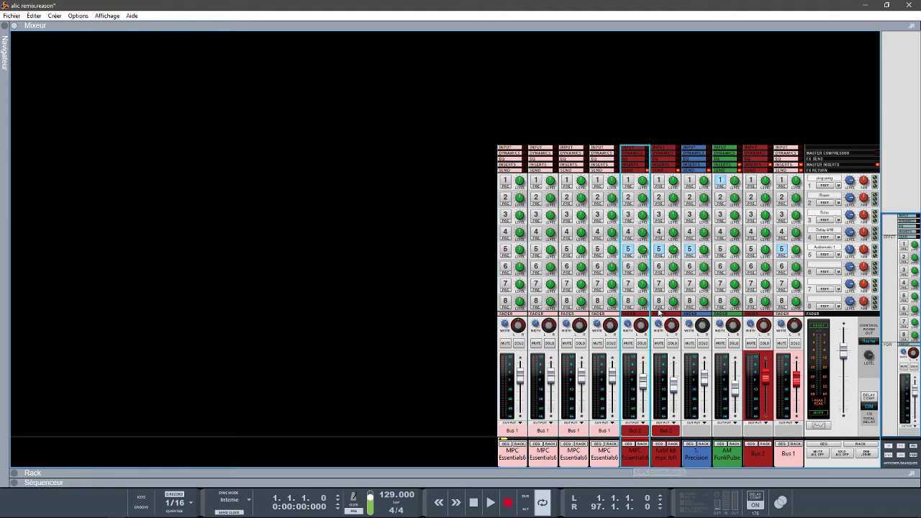
left_click(642, 344)
key("space")
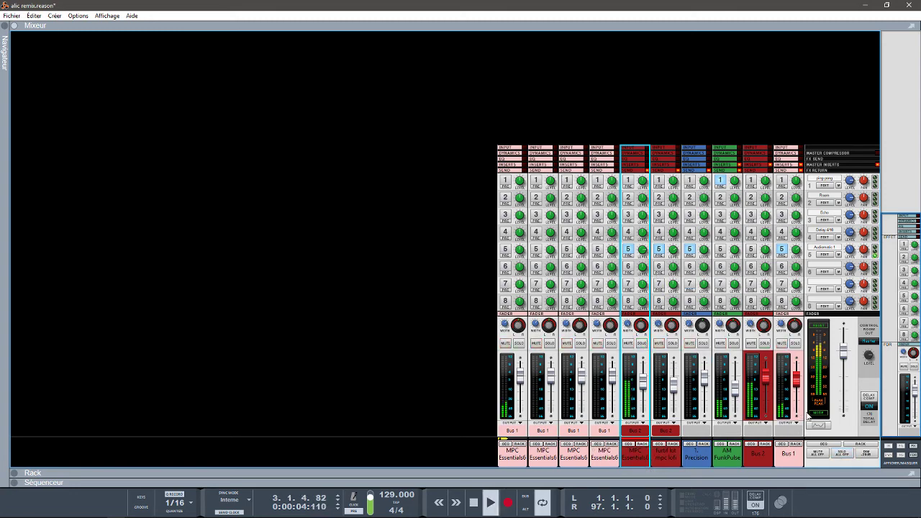
Solo Bus 1 and play the song from bar 1 to hear the grouped MPC sample channels.
left_click(796, 345)
key("shift+Return")
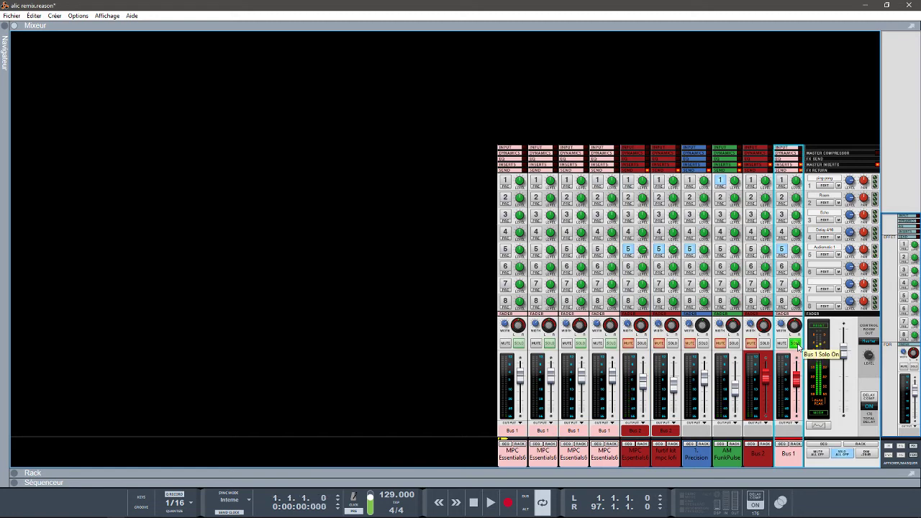
key("space")
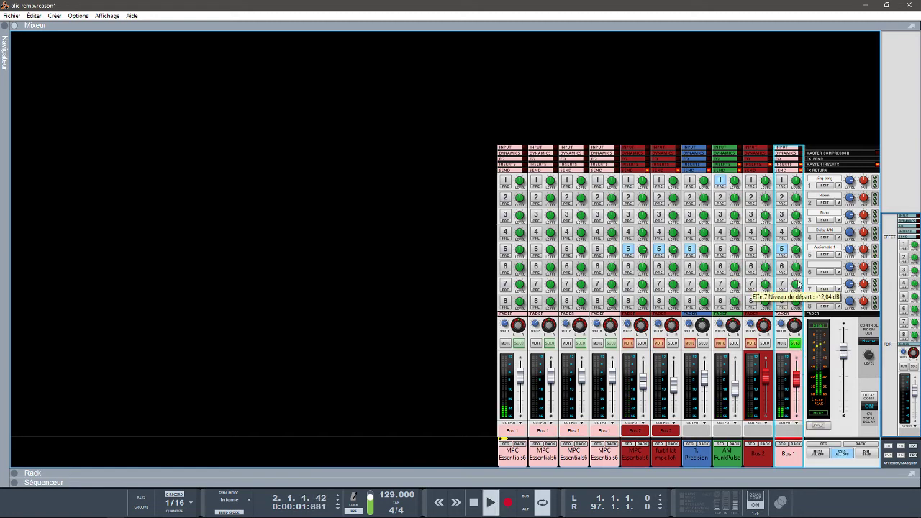
Inspect Bus 1's send 5 level, open its Audiomatic send effect in the rack, and stop playback.
left_click_drag(795, 253, 796, 250)
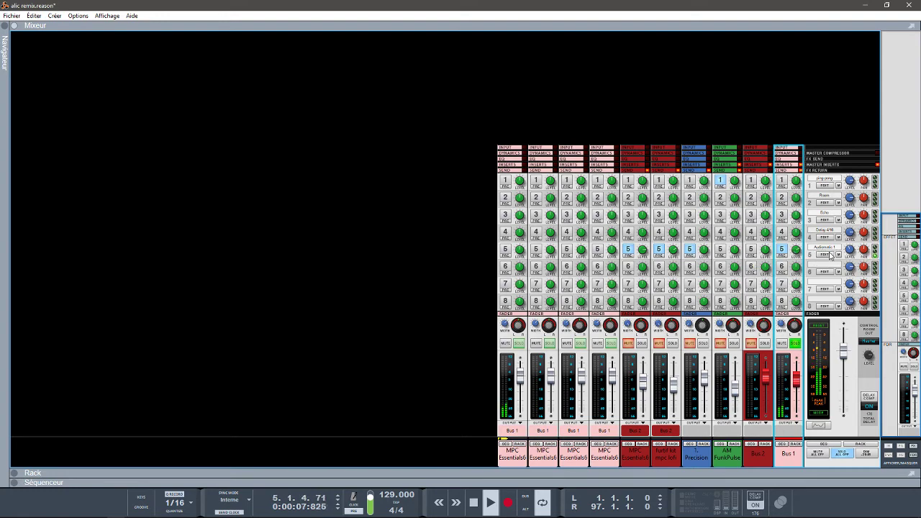
left_click(825, 255)
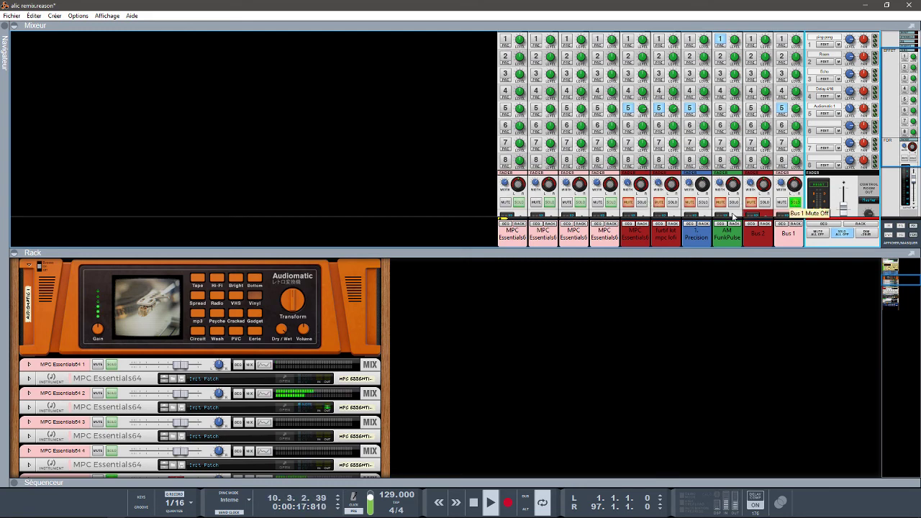
key("space")
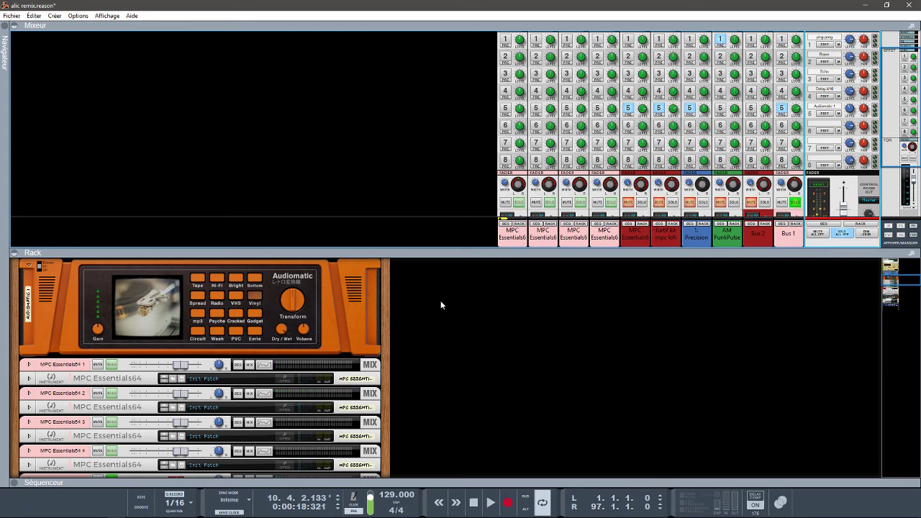
Bring Bus 2's RX950 and Glitch inserts into view, then solo Bus 2 and play from bar 1.
left_click(660, 237)
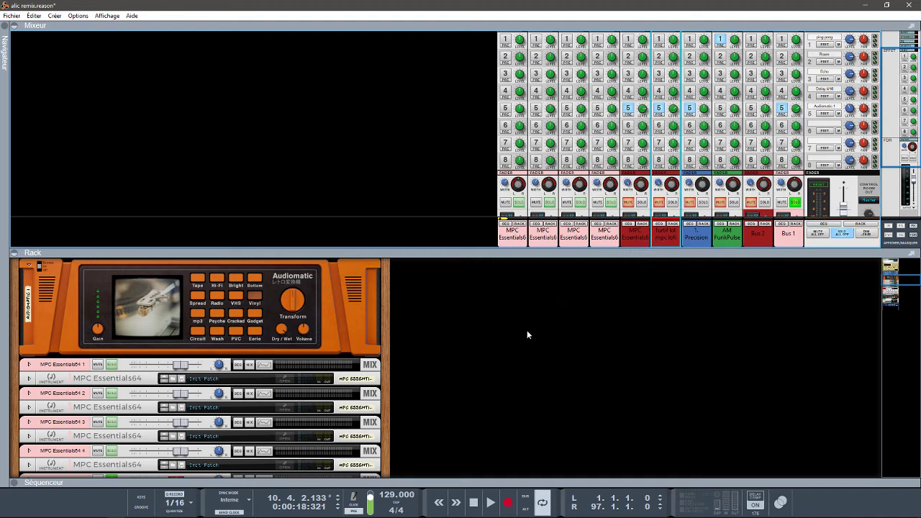
left_click_drag(893, 277, 896, 294)
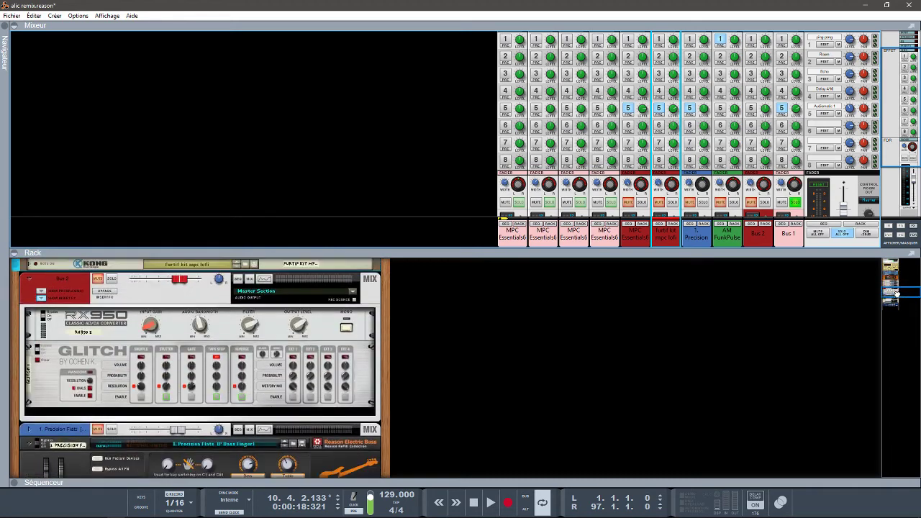
left_click(764, 203)
key("shift+Return")
key("space")
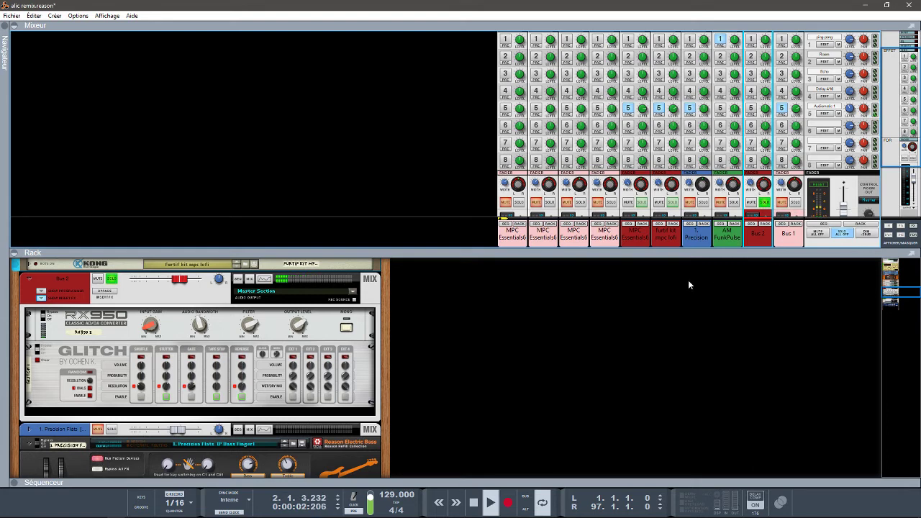
Show the sequencer in place of the rack and listen to the soloed Bus 2 from around bar 10, with the mixer faders in view.
left_click(14, 482)
key("space")
left_click(222, 368)
key("space")
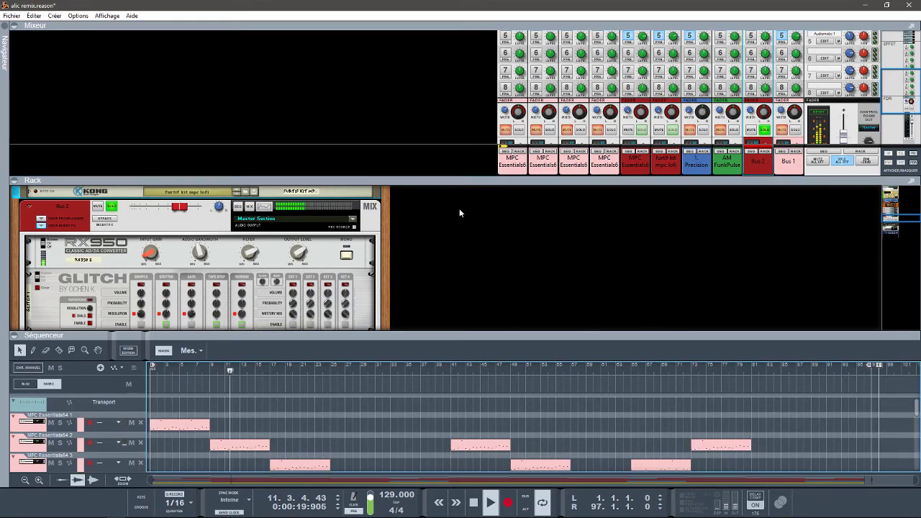
left_click(16, 180)
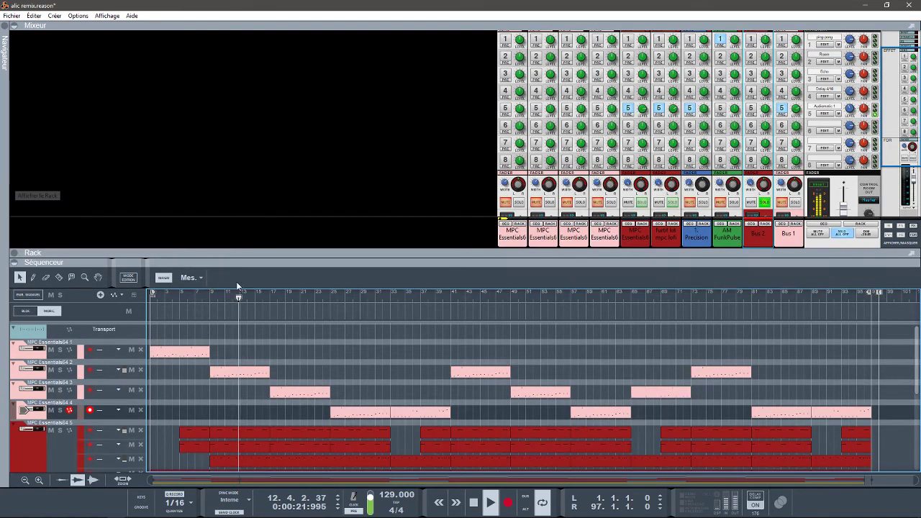
scroll(504, 209, "down", 5)
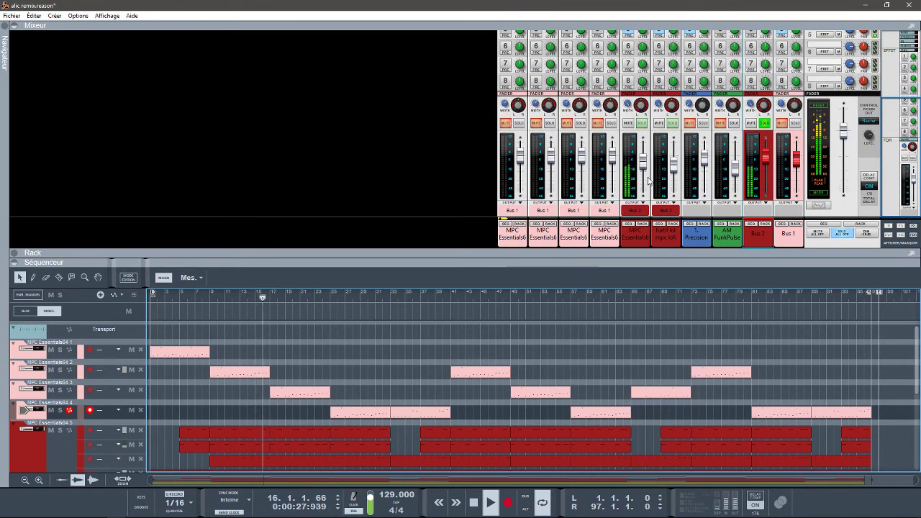
Show Bus 2's RX950 and Glitch inserts in the rack during playback, then turn off Bus 2's solo.
left_click(644, 127)
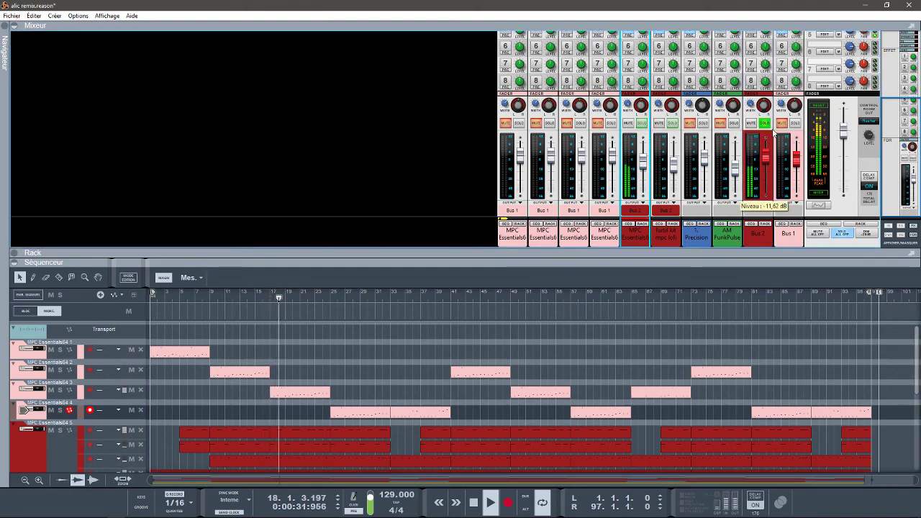
left_click(765, 224)
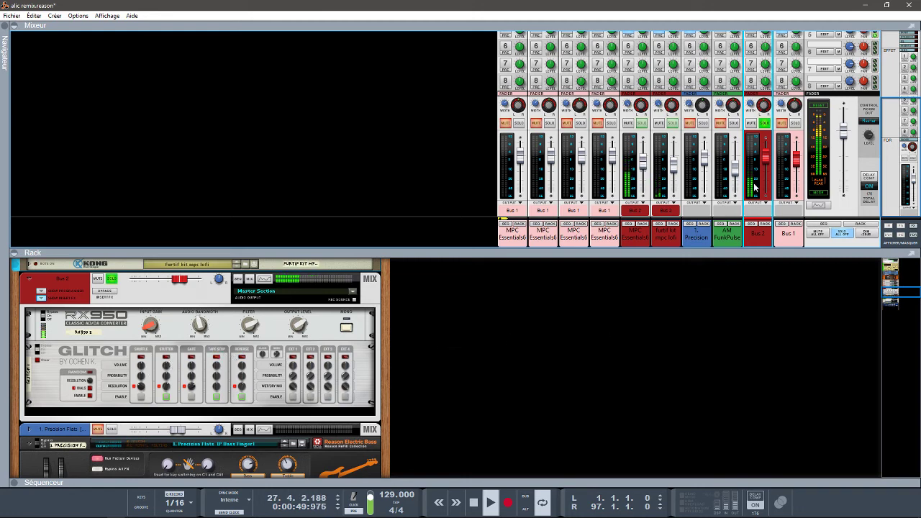
left_click(766, 125)
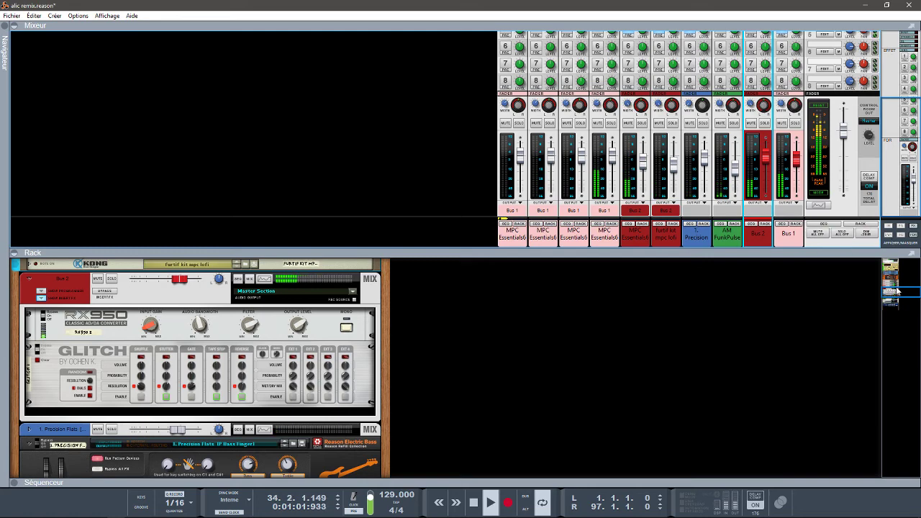
Stop playback and review the rack from the AM FunkPulse devices up to the Master Section, plus the mixer's sends and faders.
left_click_drag(898, 290, 901, 303)
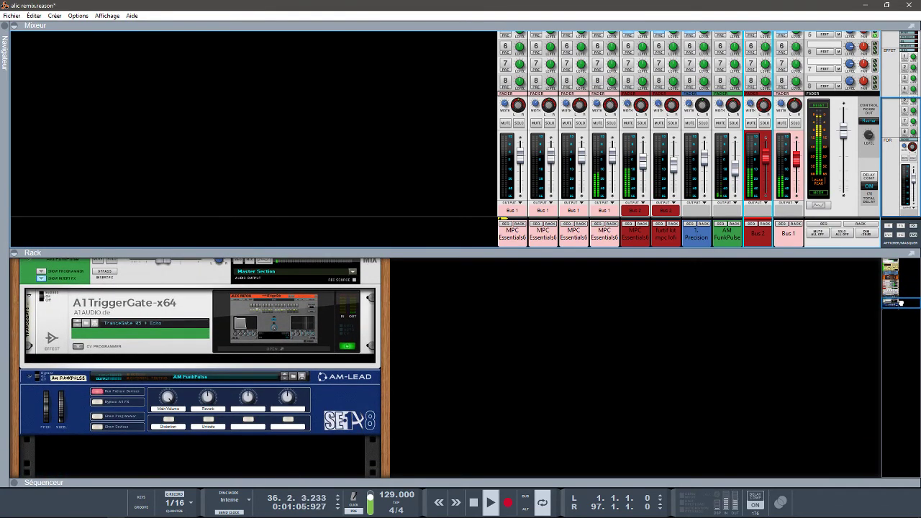
key("space")
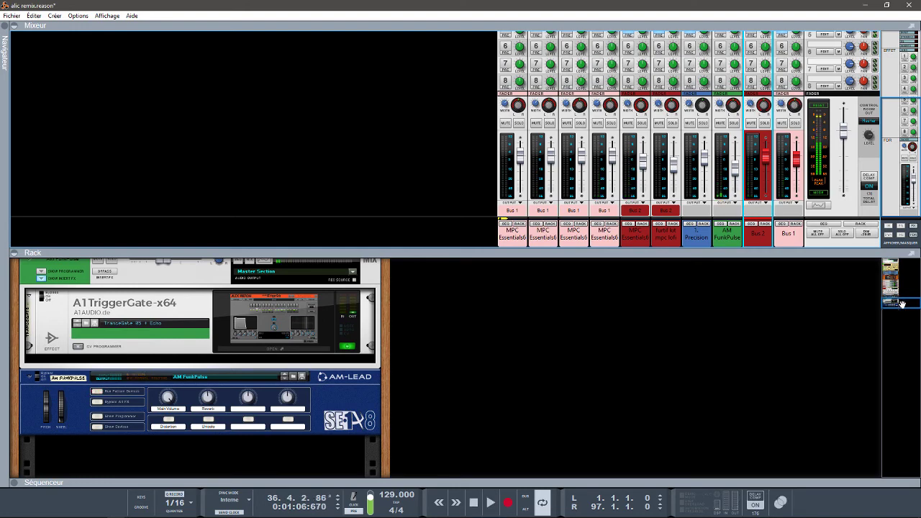
left_click_drag(901, 305, 895, 258)
left_click_drag(893, 143, 909, 45)
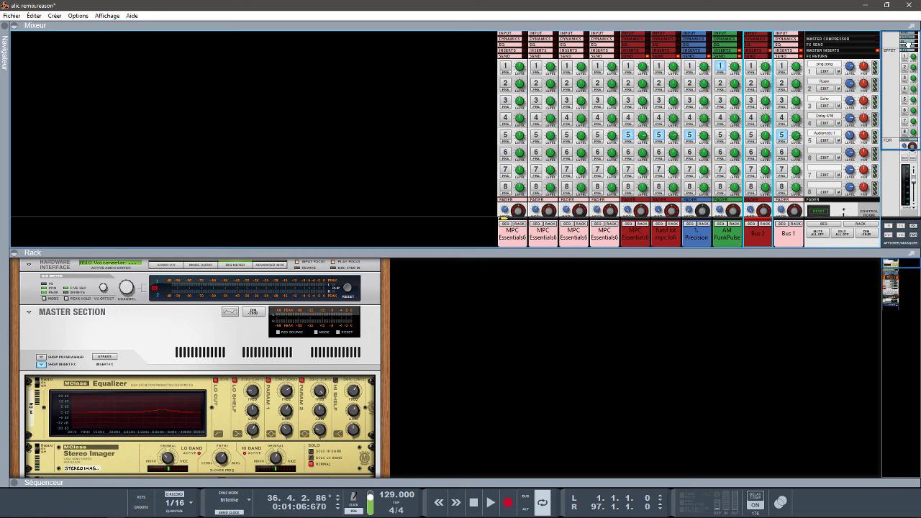
left_click_drag(907, 74, 899, 159)
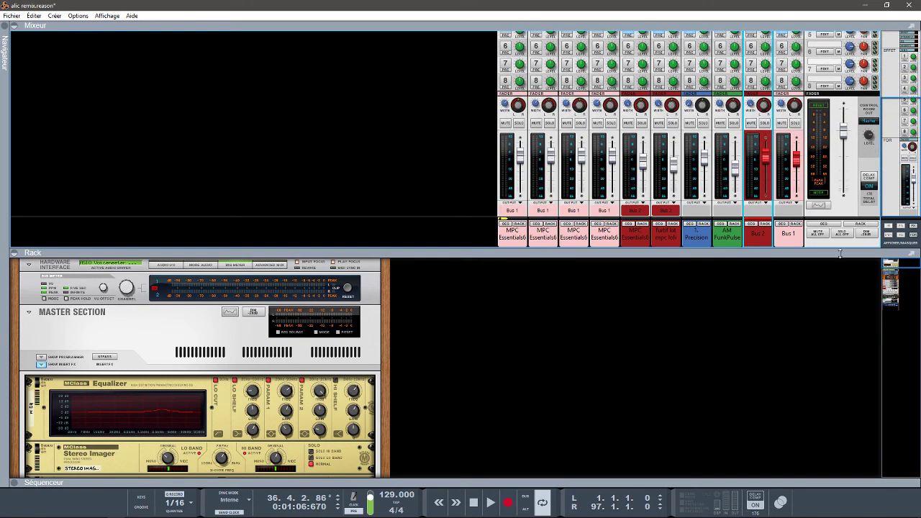
Rearrange the workspace so the mixer, rack and sequencer are all displayed together.
left_click(15, 26)
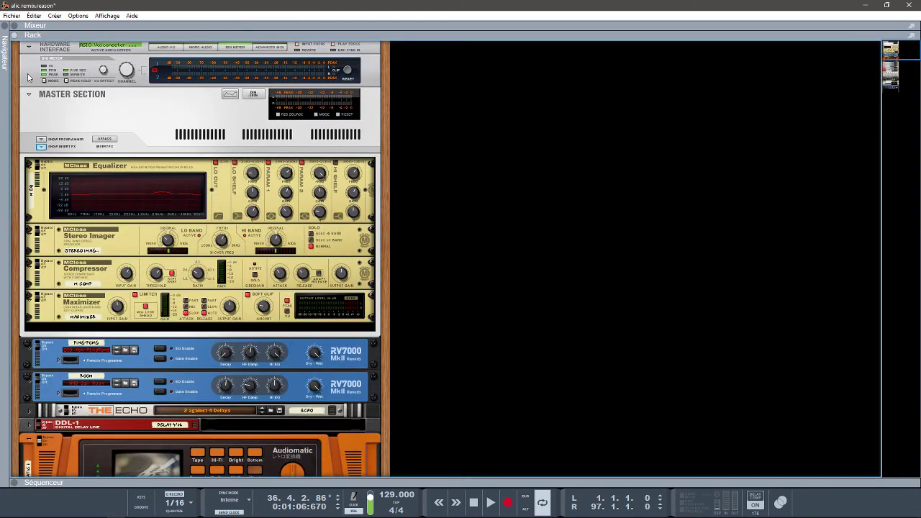
left_click(13, 35)
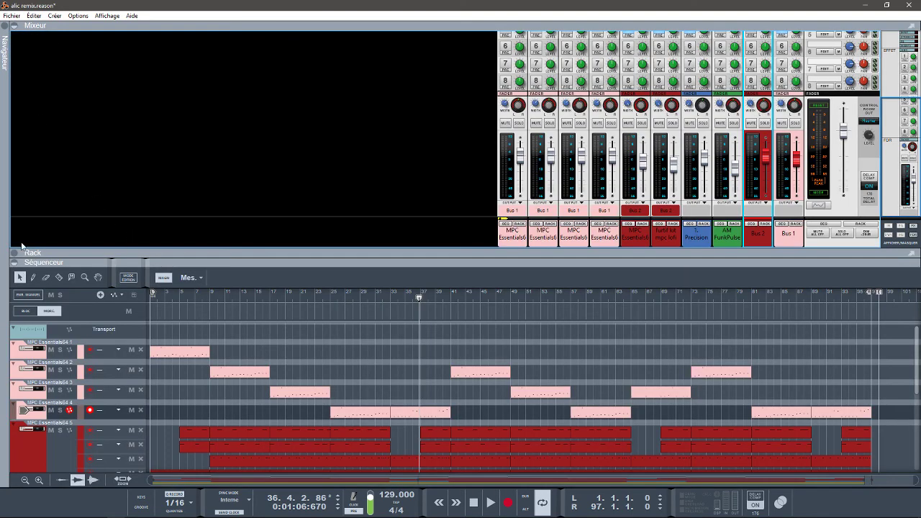
left_click(15, 253)
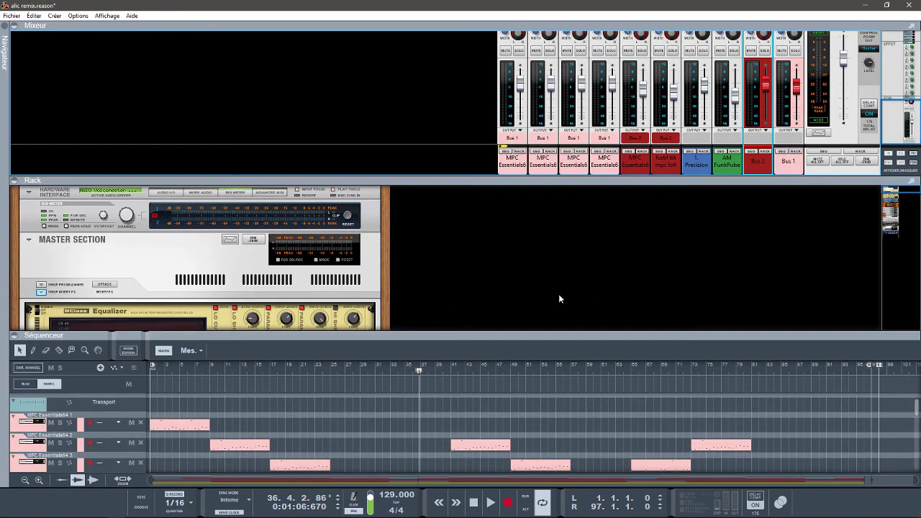
Unfold the MPC Essentials64 1 mix channel in the rack, open its plug-in window, and play the song from bar 1.
left_click_drag(891, 190, 895, 209)
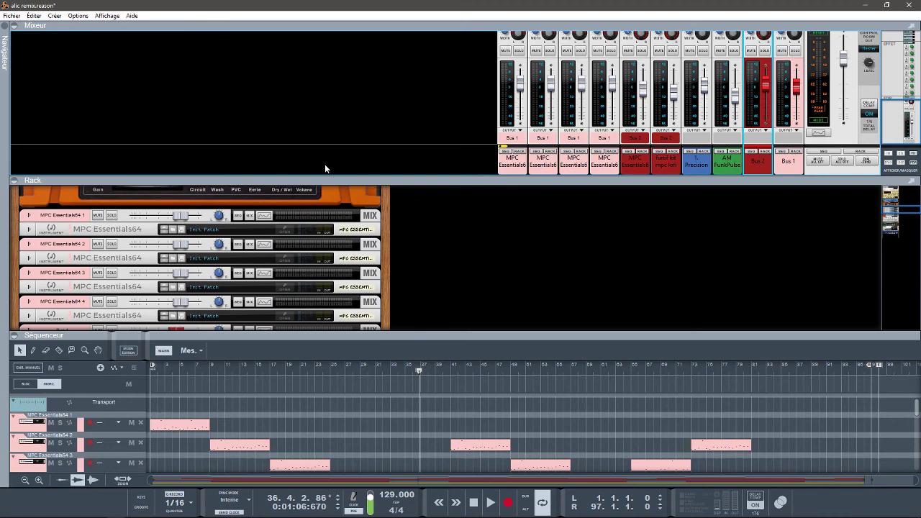
left_click(29, 215)
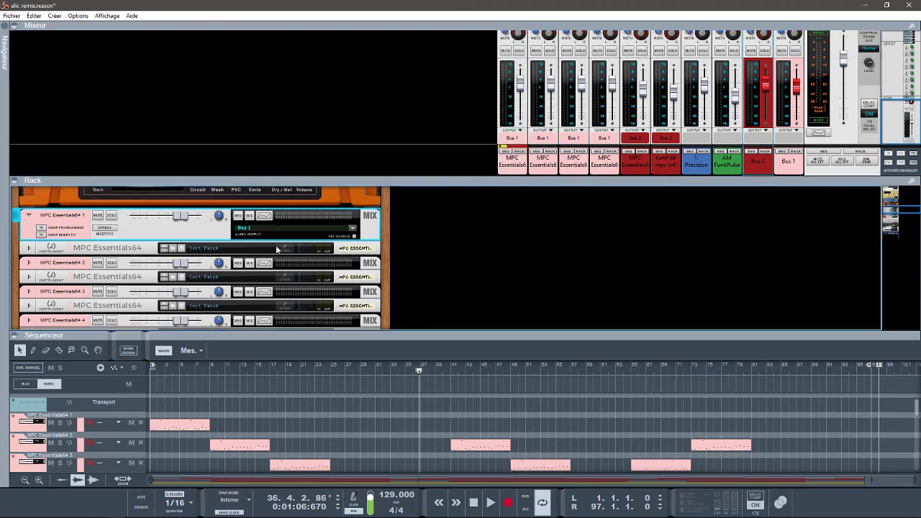
double_click(276, 248)
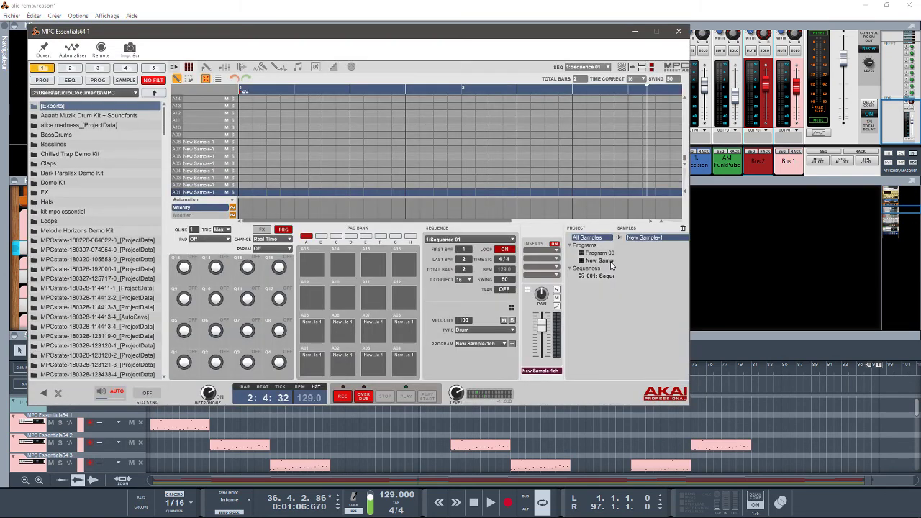
key("shift+Return")
key("space")
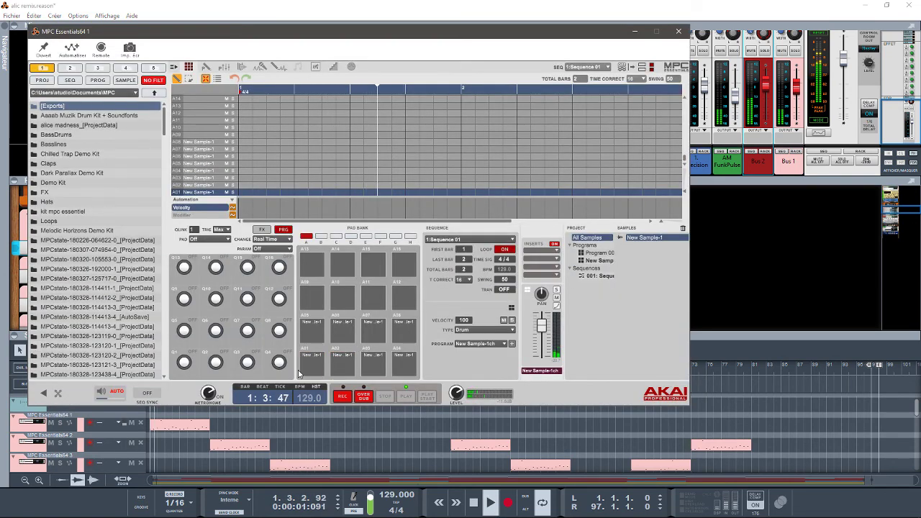